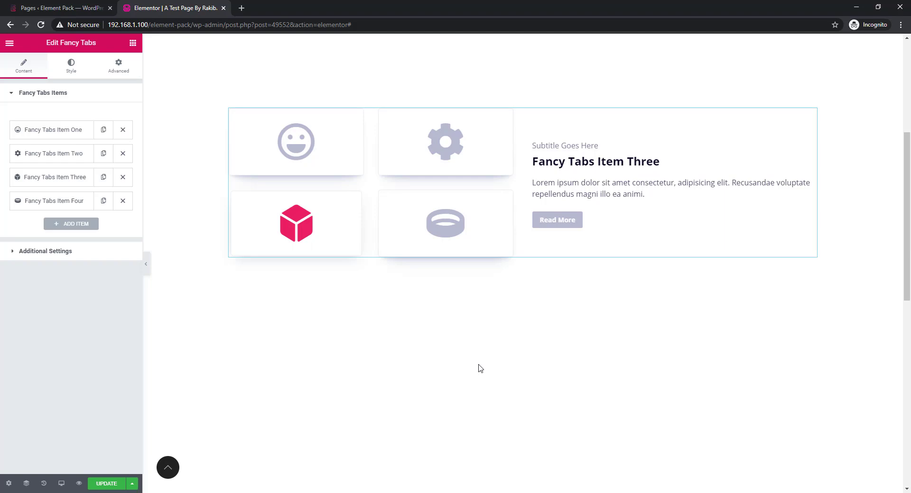
Rename Fancy Tabs Item One to 'The best man in the world' with subtitle 'From Bangladesh'.
{"action": "mouse_move", "coordinate": [406, 155]}
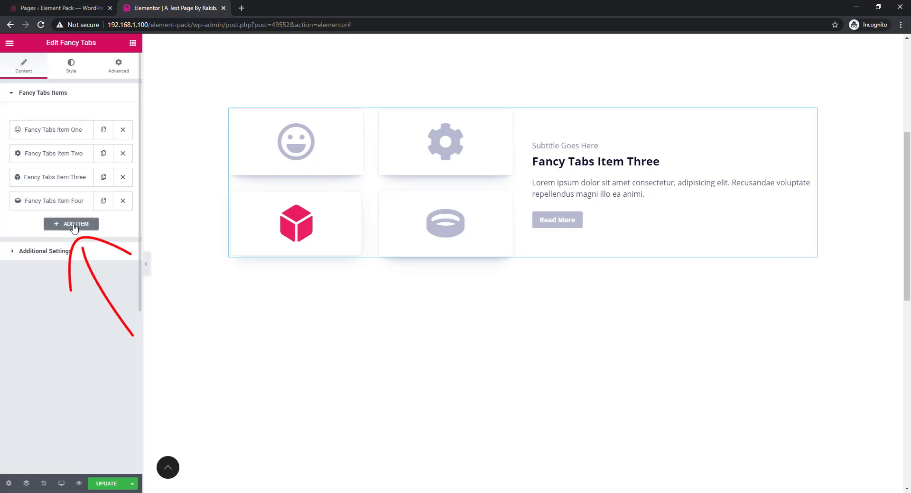
{"action": "left_click", "coordinate": [60, 133]}
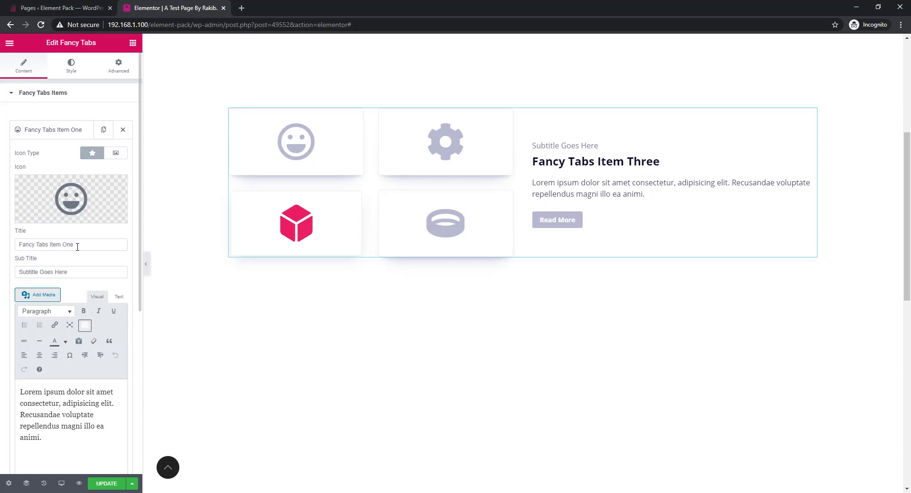
{"action": "left_click_drag", "start_coordinate": [77, 247], "coordinate": [16, 247]}
{"action": "type", "text": "Th"}
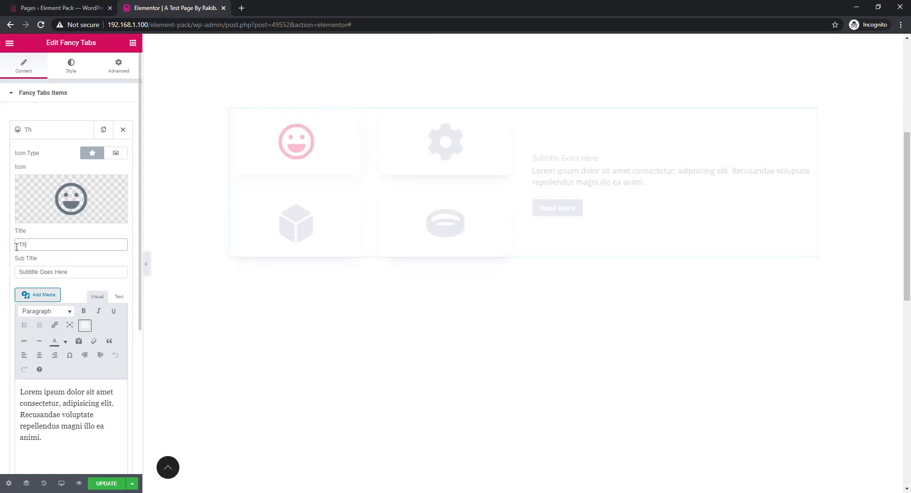
{"action": "type", "text": "e "}
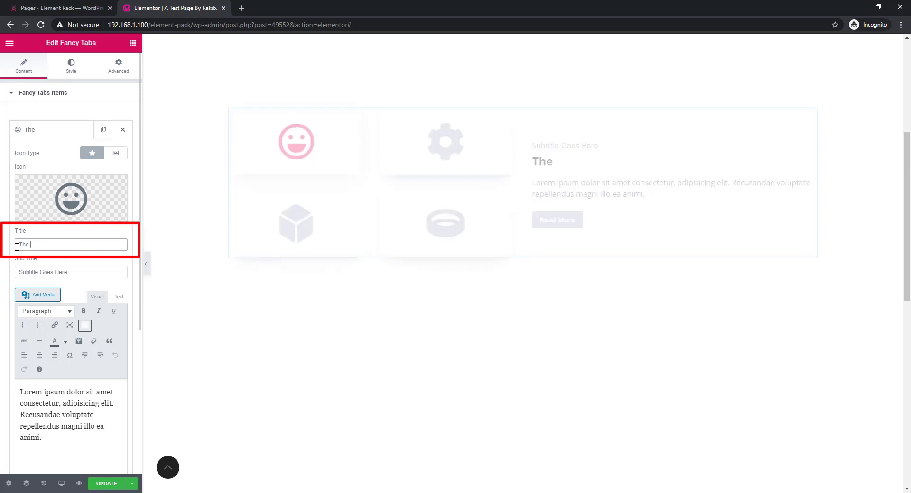
{"action": "type", "text": "best man in the "}
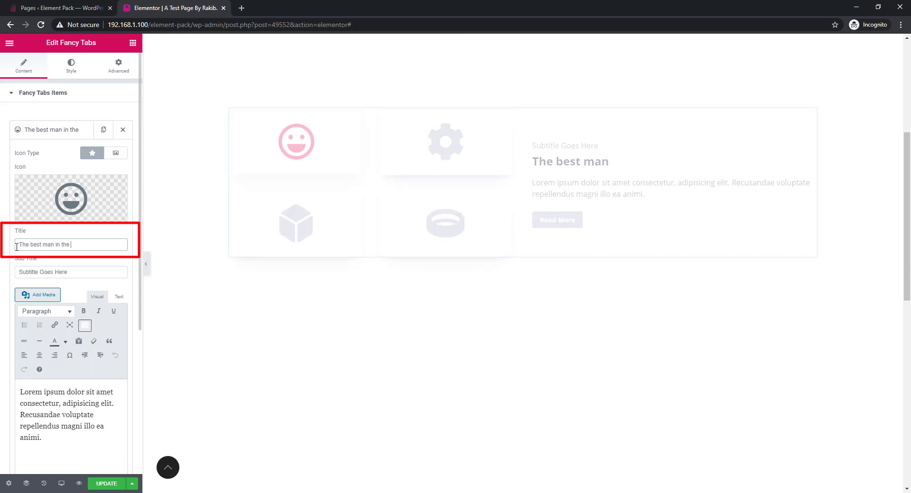
{"action": "type", "text": "world"}
{"action": "left_click_drag", "start_coordinate": [18, 272], "coordinate": [71, 274]}
{"action": "key", "text": "BackSpace"}
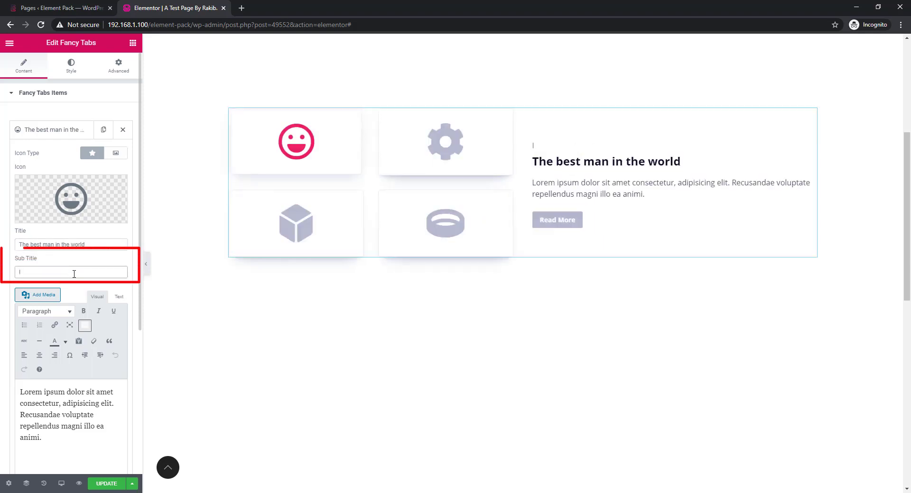
{"action": "type", "text": "I"}
{"action": "key", "text": "BackSpace"}
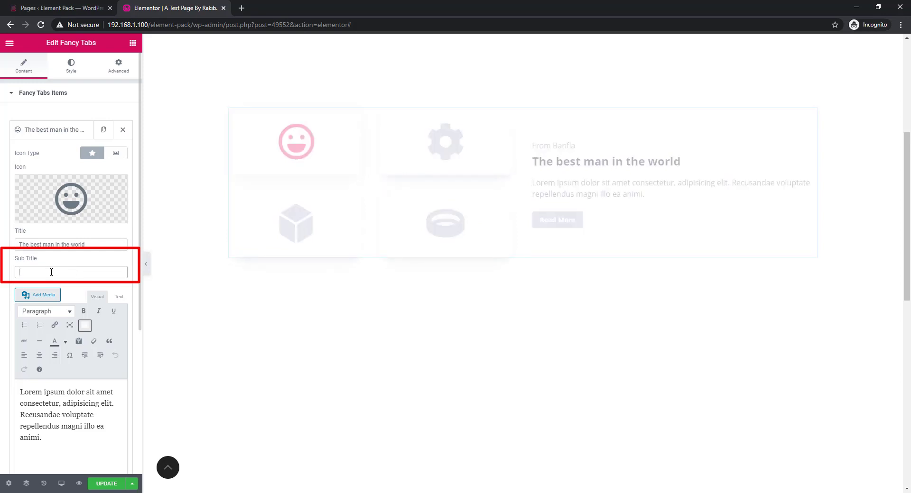
{"action": "type", "text": "From Bangladesh"}
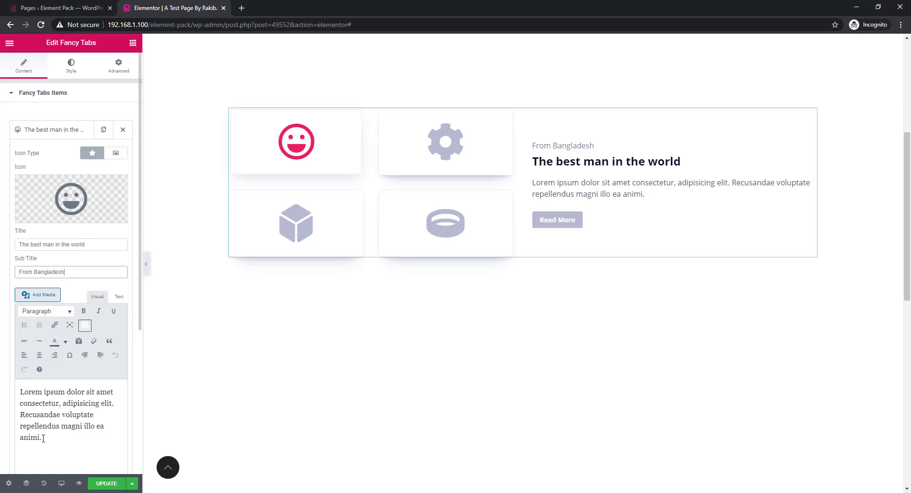
Duplicate the first tab's Lorem ipsum description by pasting a copy after it.
{"action": "left_click_drag", "start_coordinate": [43, 439], "coordinate": [19, 393]}
{"action": "key", "text": "ctrl+c"}
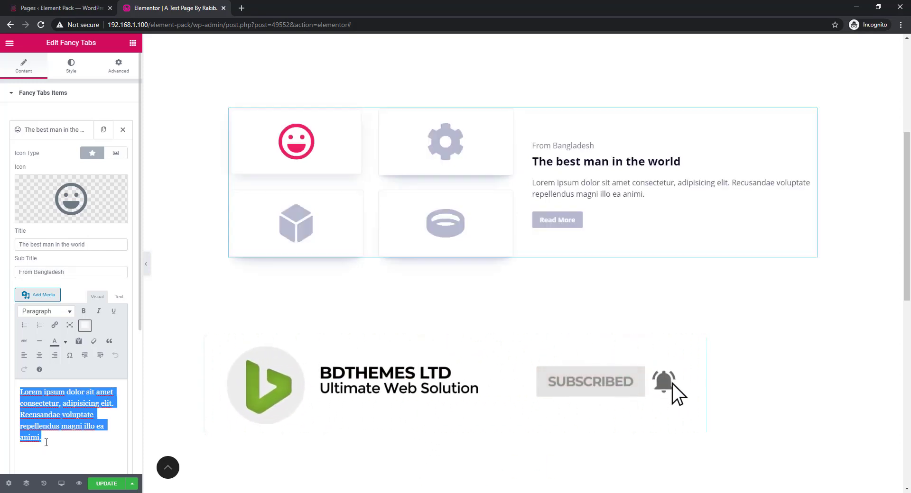
{"action": "left_click", "coordinate": [46, 442]}
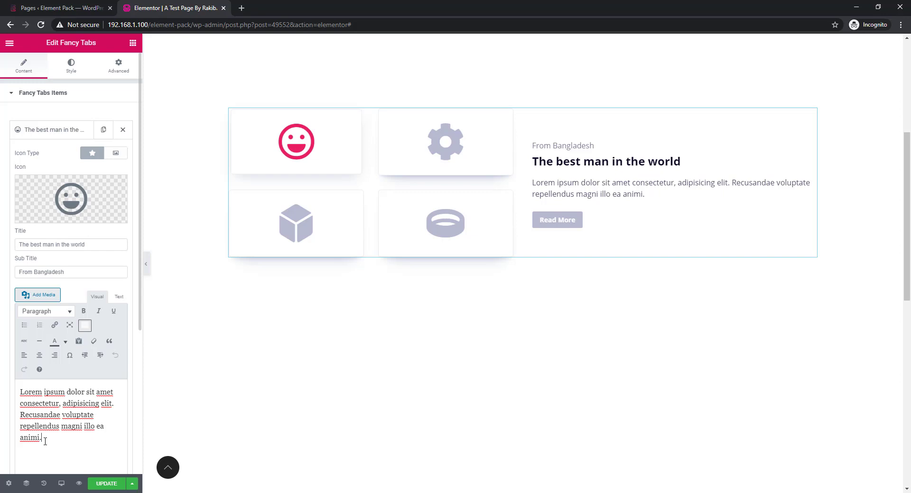
{"action": "key", "text": "ctrl+v"}
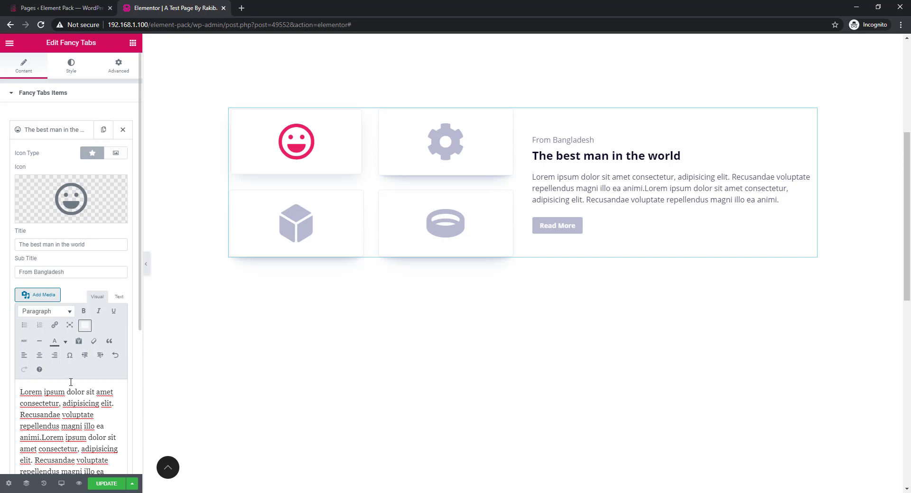
{"action": "scroll", "coordinate": [134, 320], "scroll_direction": "down", "scroll_amount": 4}
{"action": "left_click_drag", "start_coordinate": [48, 325], "coordinate": [19, 326]}
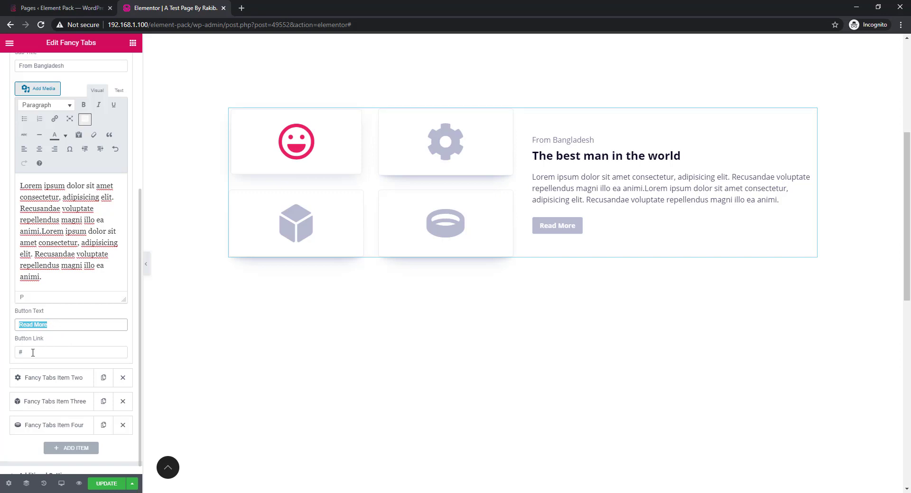
{"action": "left_click_drag", "start_coordinate": [33, 353], "coordinate": [17, 356]}
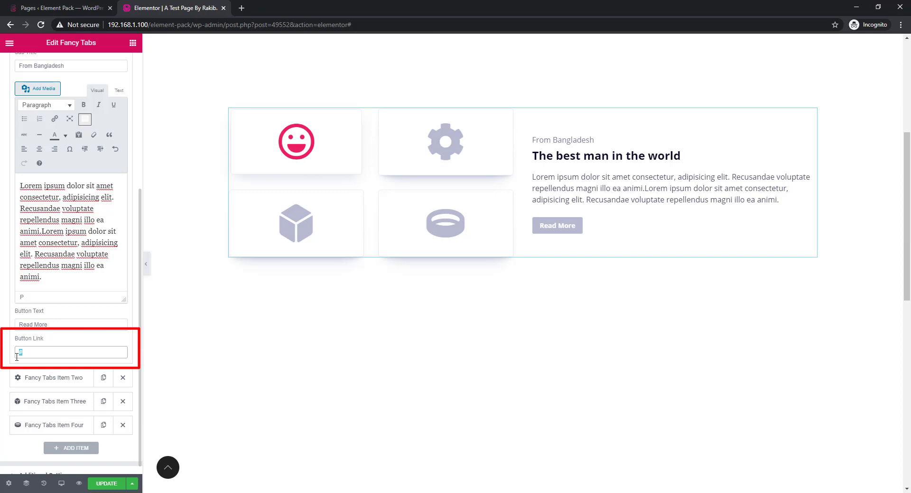
{"action": "type", "text": "https:/"}
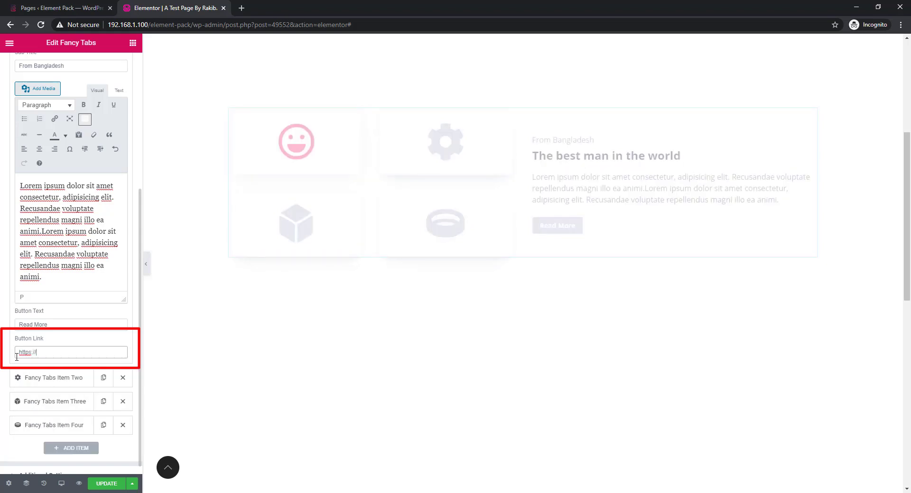
{"action": "type", "text": "/bdthemes.com"}
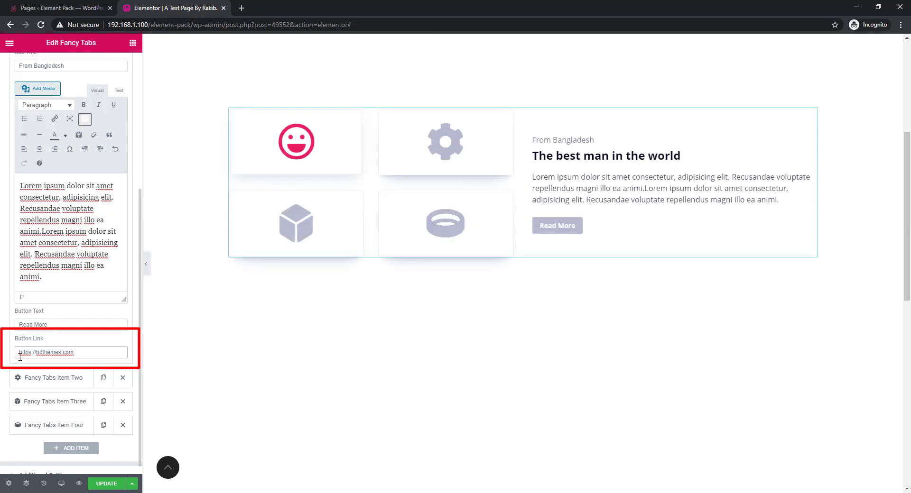
{"action": "left_click_drag", "start_coordinate": [19, 352], "coordinate": [79, 352]}
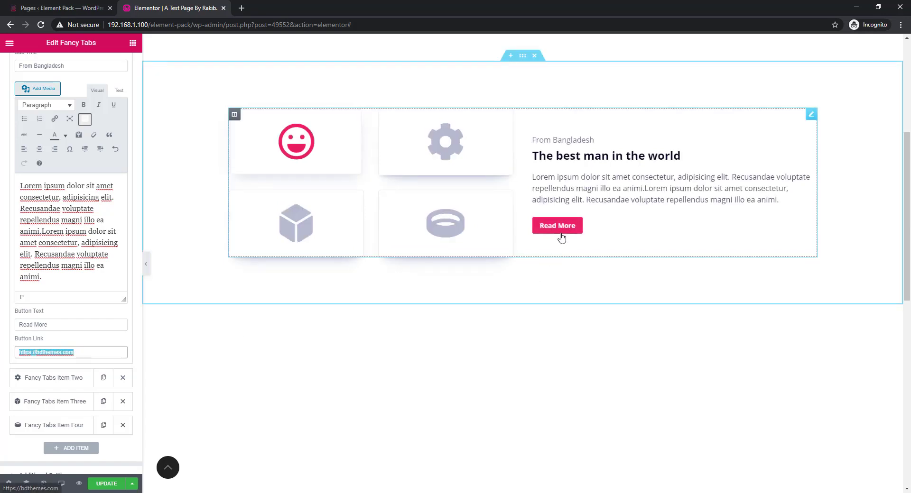
Insert the Life ring icon from the Icon Library for the first tab.
{"action": "scroll", "coordinate": [53, 330], "scroll_direction": "up", "scroll_amount": 4}
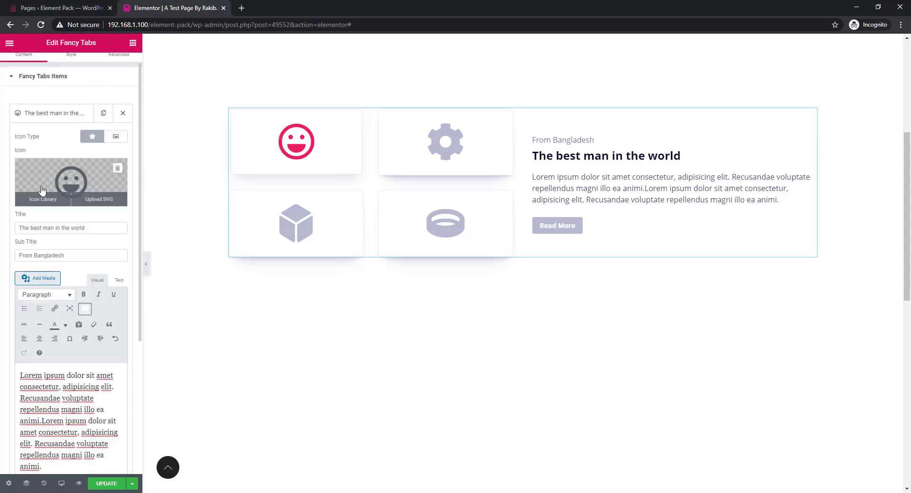
{"action": "left_click", "coordinate": [42, 186]}
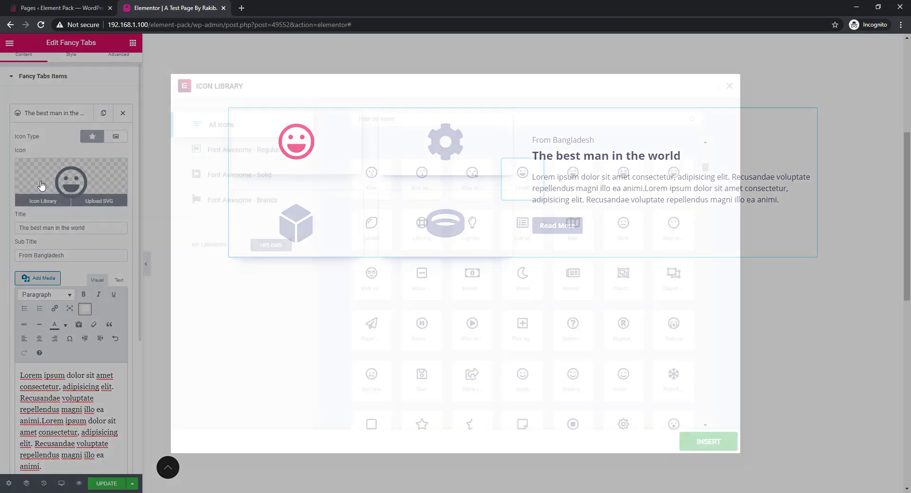
{"action": "left_click", "coordinate": [419, 230]}
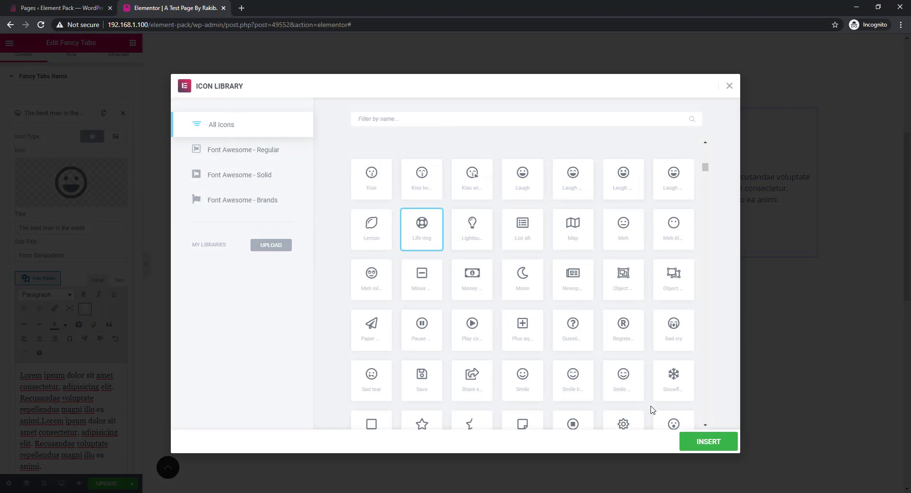
{"action": "left_click", "coordinate": [707, 443]}
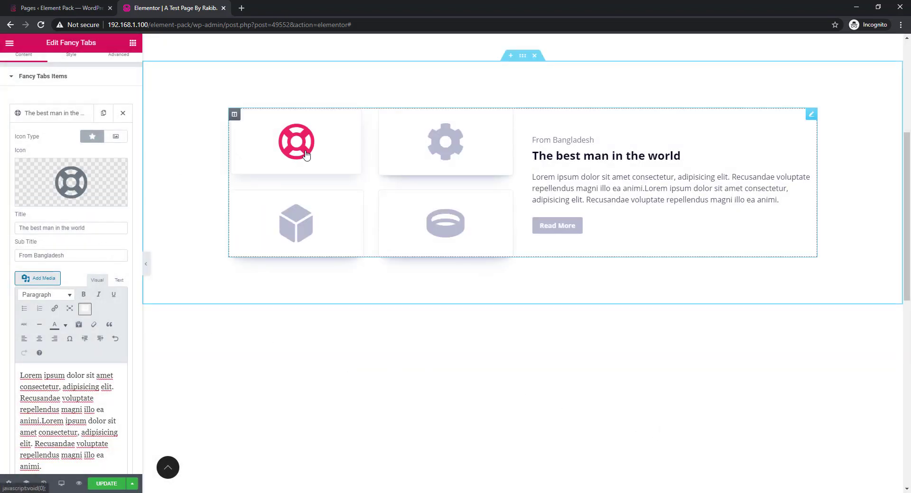
Switch the first tab to Image type and insert the white flowers photo.
{"action": "left_click", "coordinate": [116, 140]}
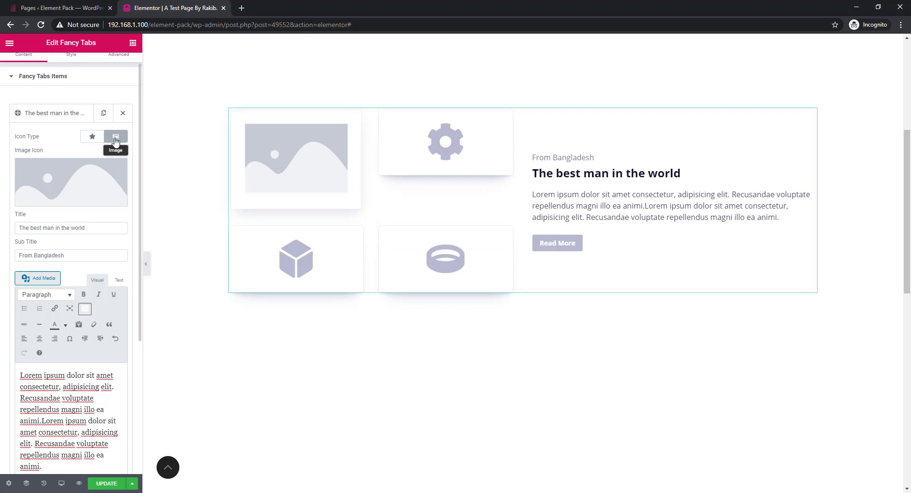
{"action": "left_click", "coordinate": [68, 182]}
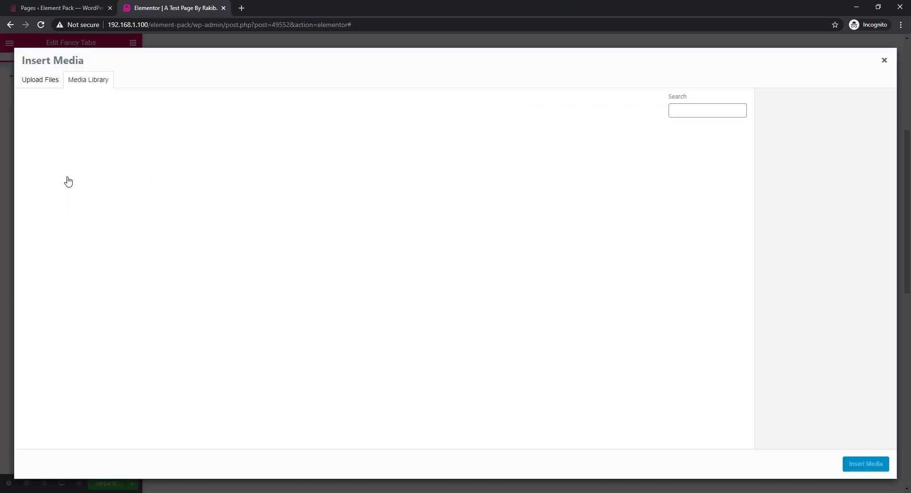
{"action": "scroll", "coordinate": [329, 294], "scroll_direction": "down", "scroll_amount": 5}
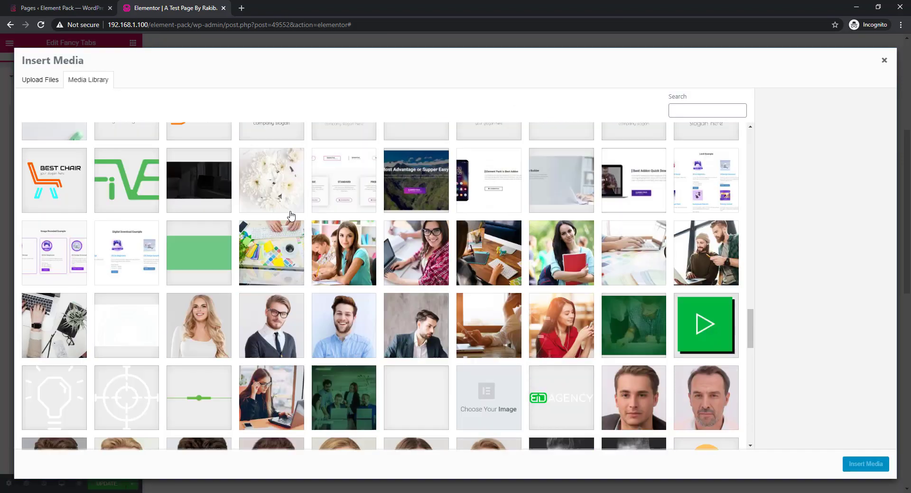
{"action": "left_click", "coordinate": [268, 203]}
{"action": "left_click", "coordinate": [866, 465]}
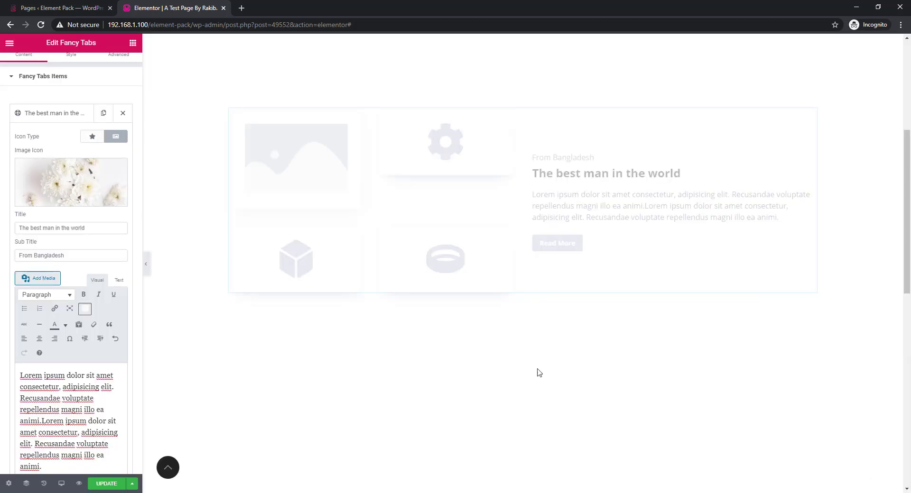
Remove the flowers image, return the tab to Icon type, and collapse the item.
{"action": "mouse_move", "coordinate": [423, 250]}
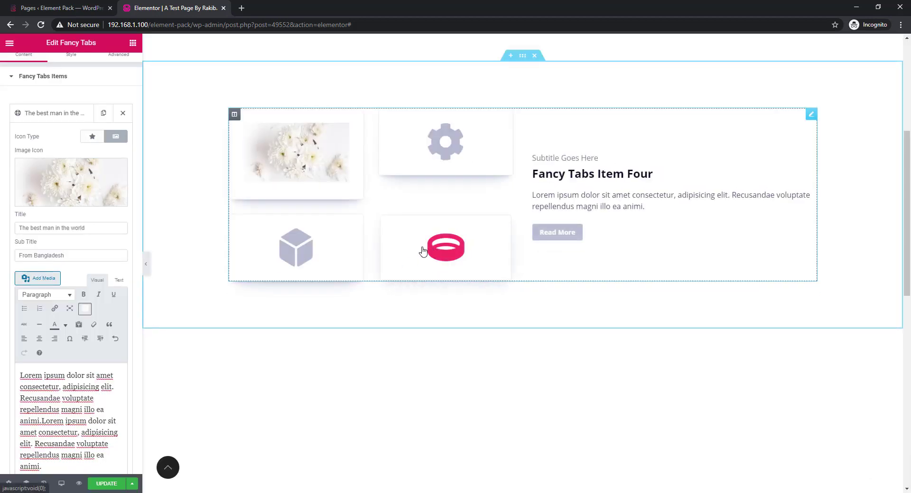
{"action": "mouse_move", "coordinate": [320, 171]}
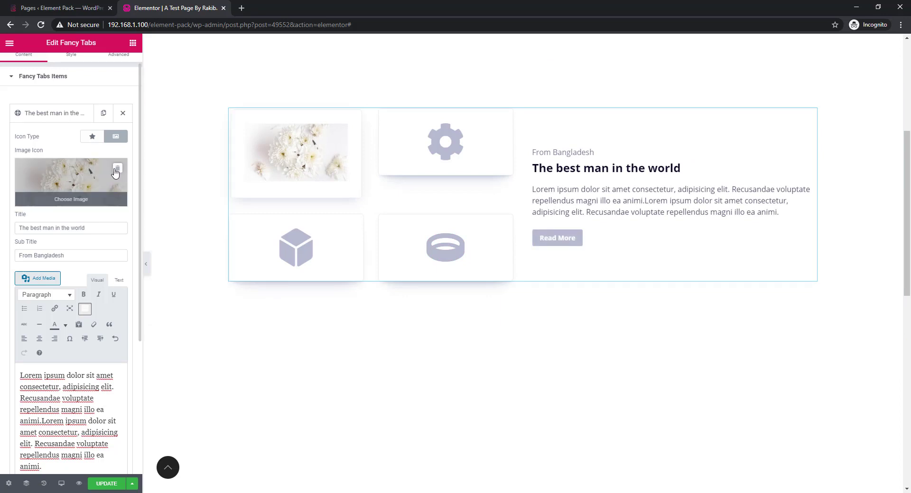
{"action": "left_click", "coordinate": [117, 170]}
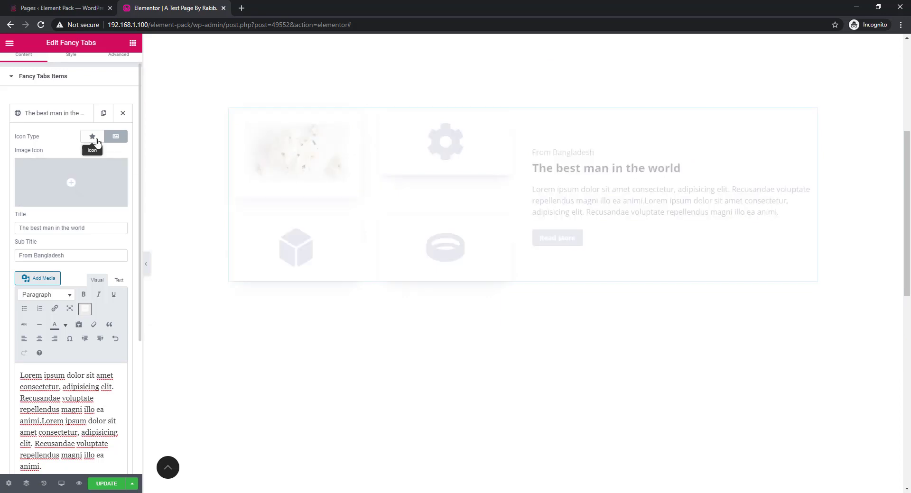
{"action": "left_click", "coordinate": [92, 136]}
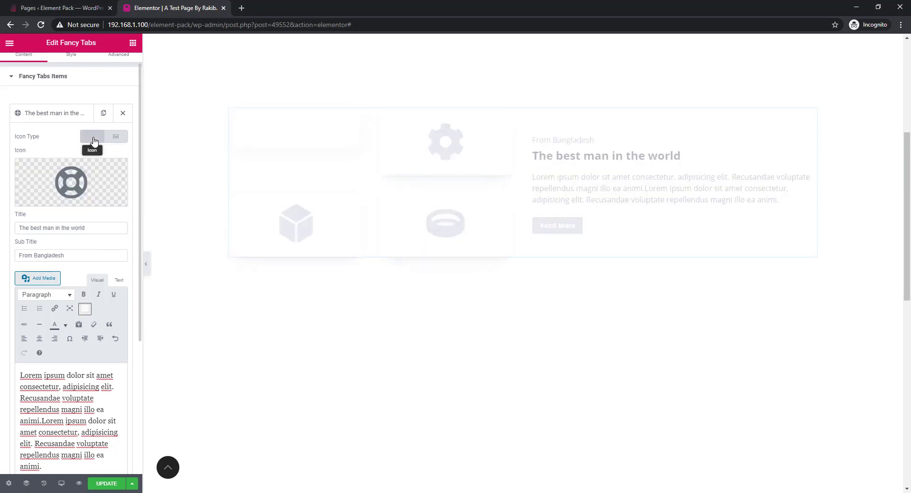
{"action": "scroll", "coordinate": [60, 95], "scroll_direction": "down", "scroll_amount": 1}
{"action": "left_click", "coordinate": [60, 71]}
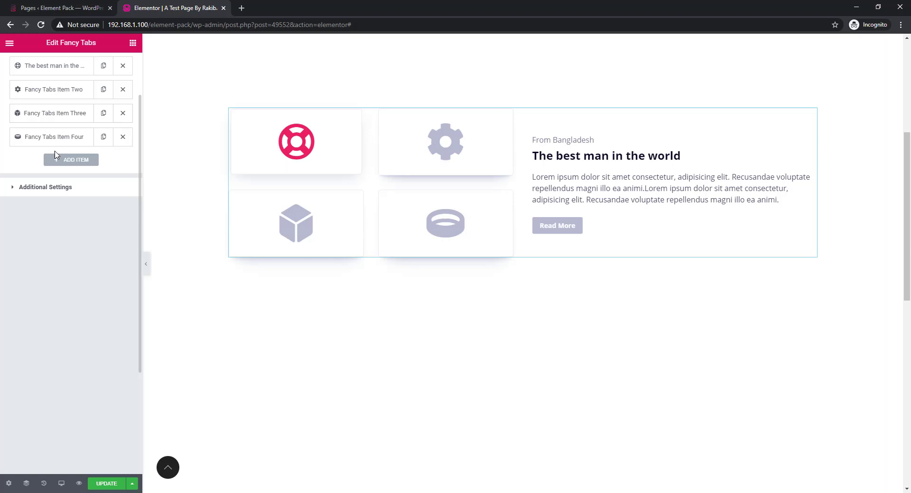
Set Select Tabs Position to Right in Additional Settings.
{"action": "left_click", "coordinate": [50, 190]}
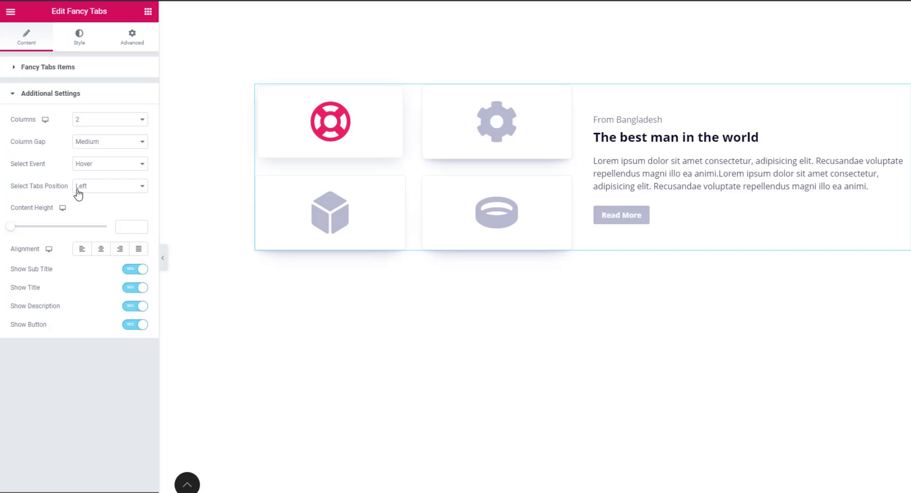
{"action": "left_click", "coordinate": [144, 190]}
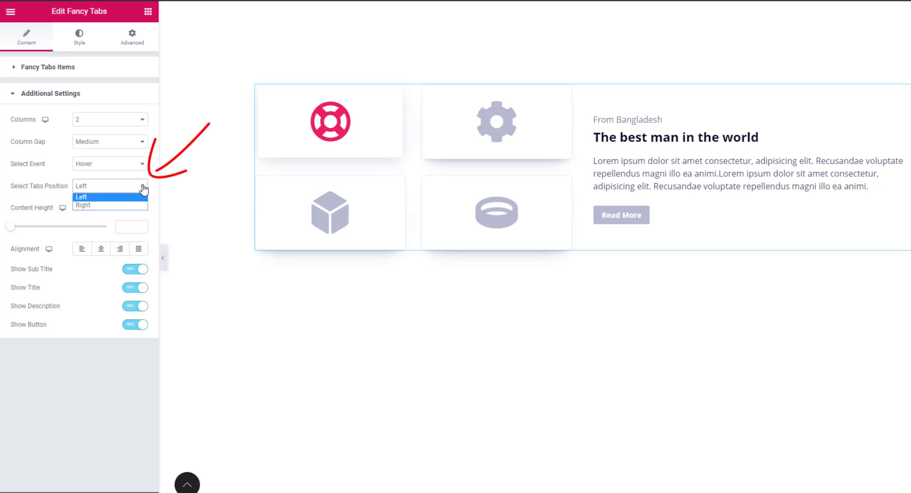
{"action": "left_click", "coordinate": [83, 206]}
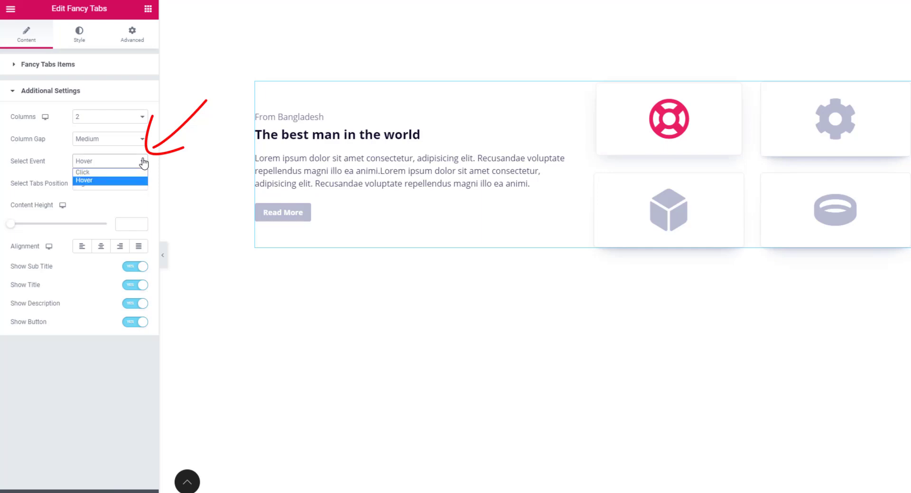
{"action": "left_click", "coordinate": [95, 173]}
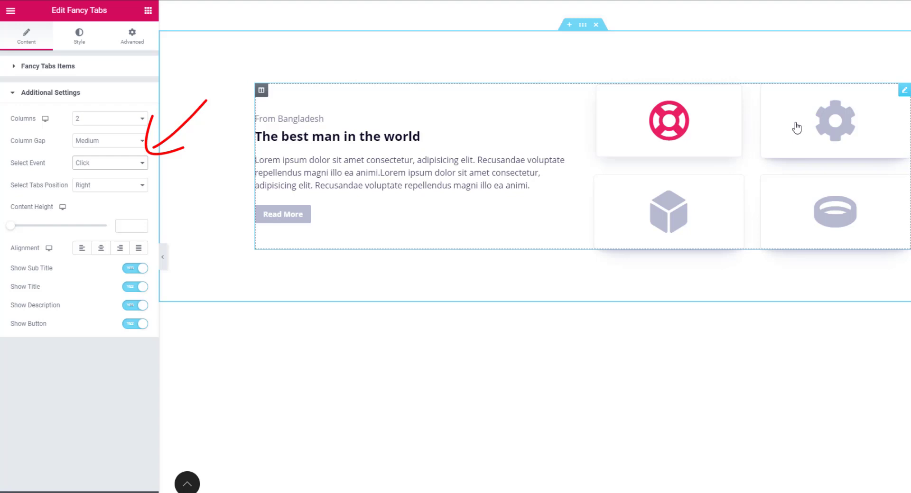
{"action": "left_click", "coordinate": [793, 128]}
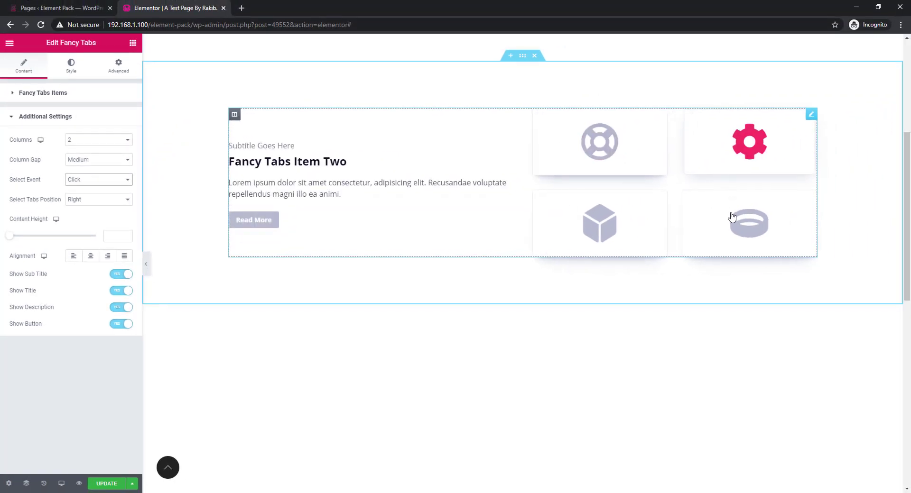
{"action": "left_click", "coordinate": [731, 227]}
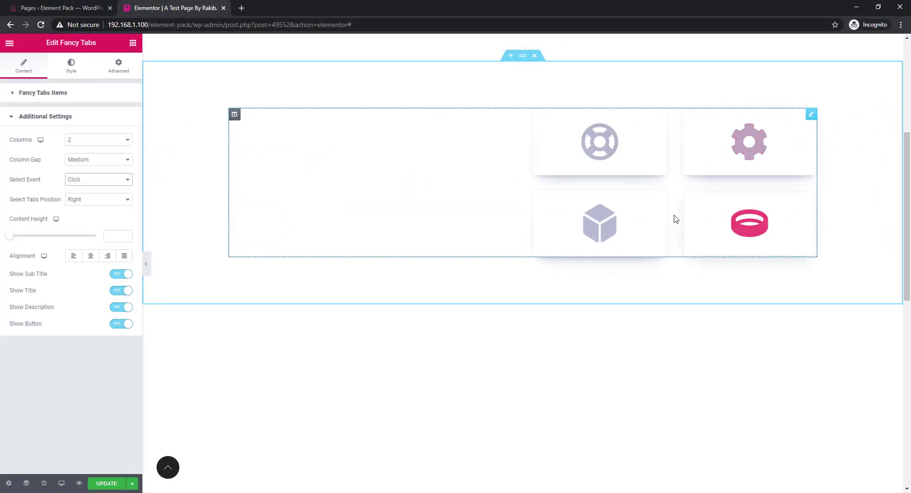
{"action": "left_click", "coordinate": [600, 223]}
{"action": "left_click", "coordinate": [129, 181]}
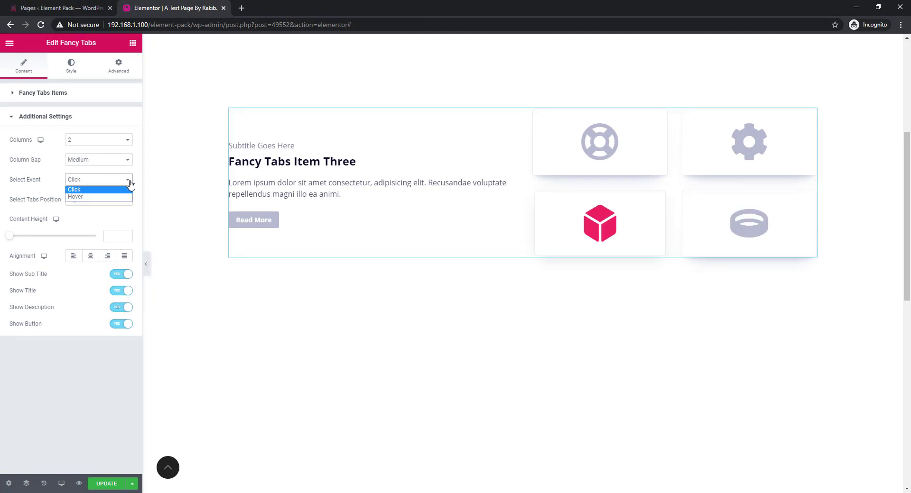
{"action": "left_click", "coordinate": [84, 197]}
{"action": "mouse_move", "coordinate": [728, 146]}
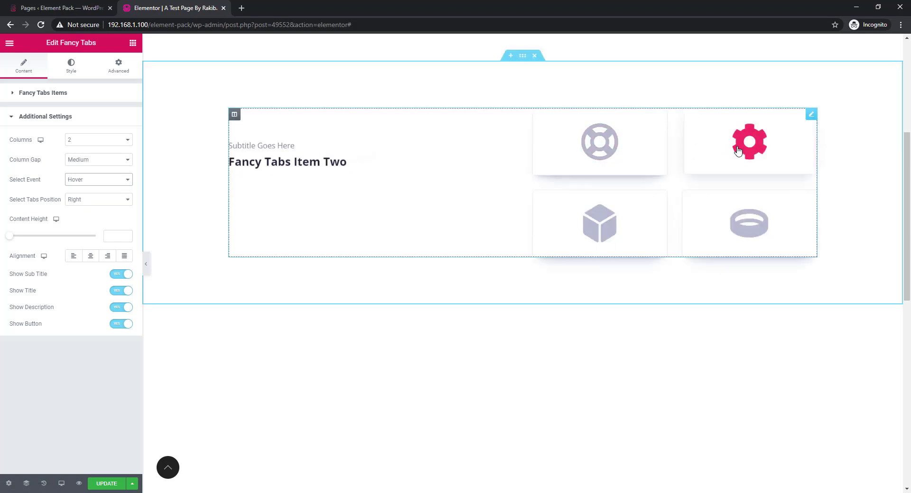
{"action": "mouse_move", "coordinate": [740, 218]}
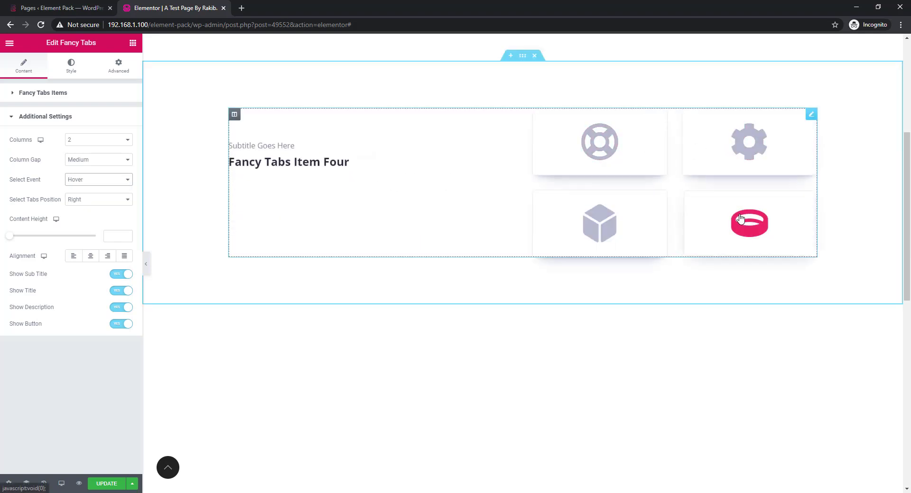
{"action": "mouse_move", "coordinate": [627, 219]}
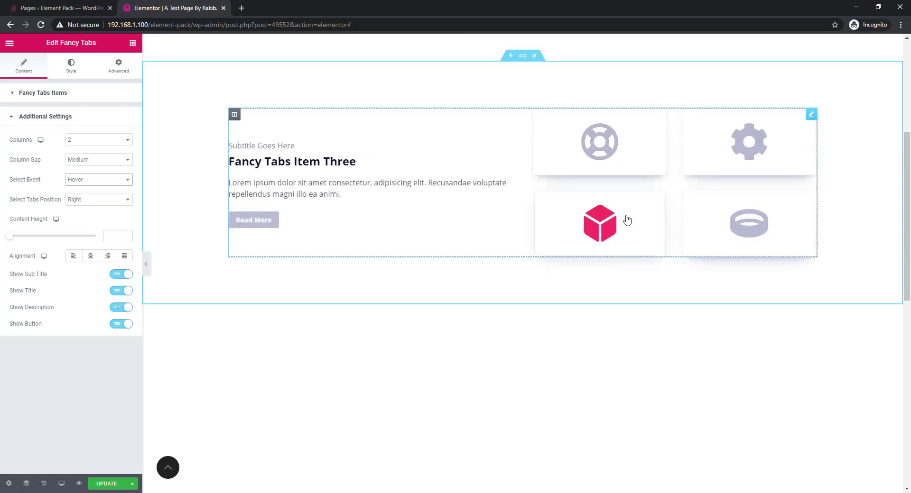
Set the tab content Alignment to Center.
{"action": "left_click", "coordinate": [91, 257]}
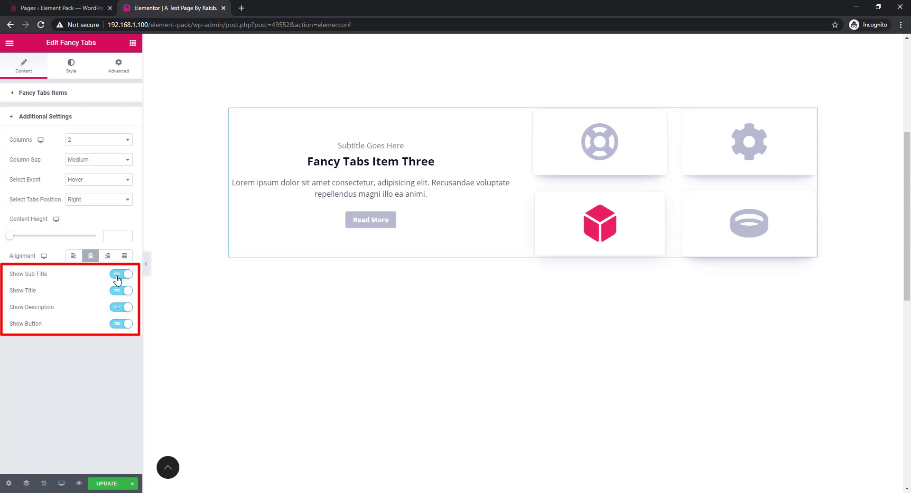
Switch off Show Sub Title, Show Title, Show Description and Show Button.
{"action": "left_click", "coordinate": [118, 280]}
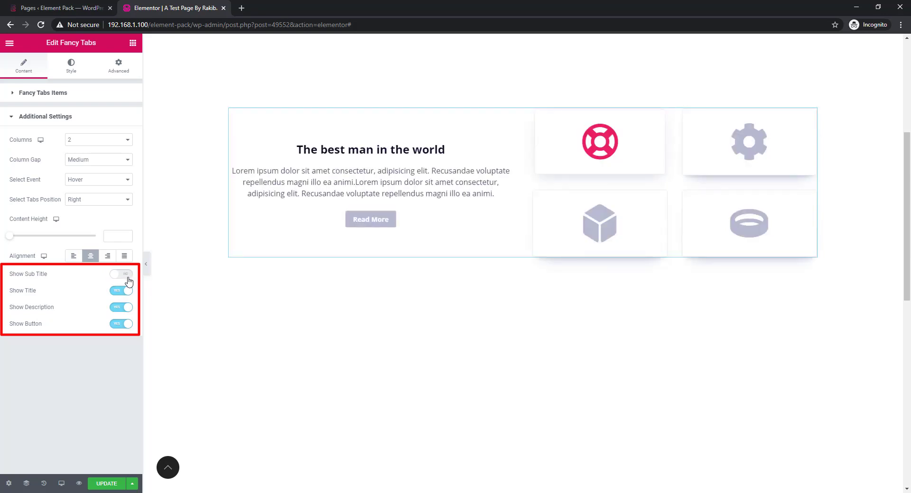
{"action": "left_click", "coordinate": [123, 294]}
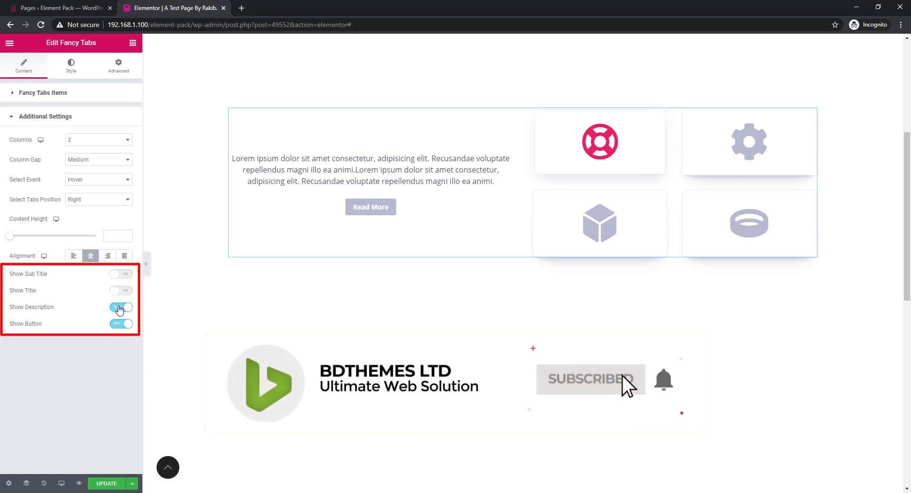
{"action": "left_click", "coordinate": [119, 308]}
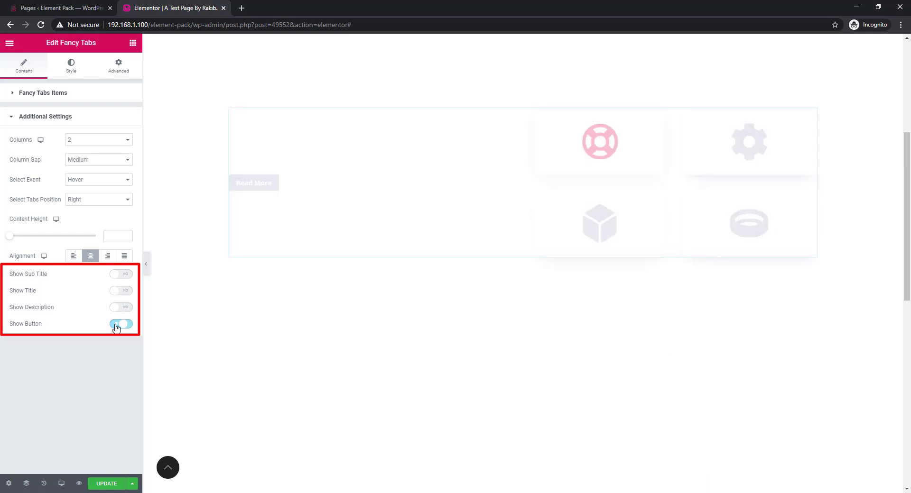
{"action": "left_click", "coordinate": [116, 326]}
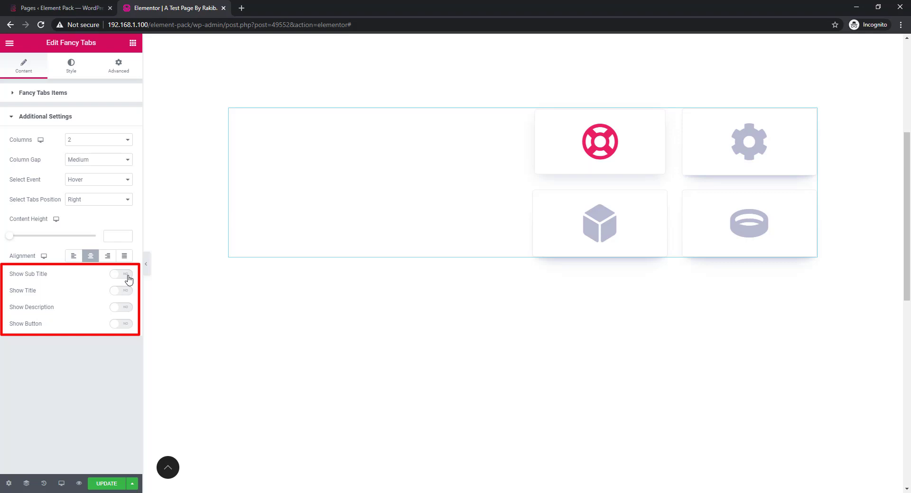
Turn all four display toggles back on and open the Style tab.
{"action": "left_click", "coordinate": [127, 277]}
{"action": "left_click", "coordinate": [125, 291]}
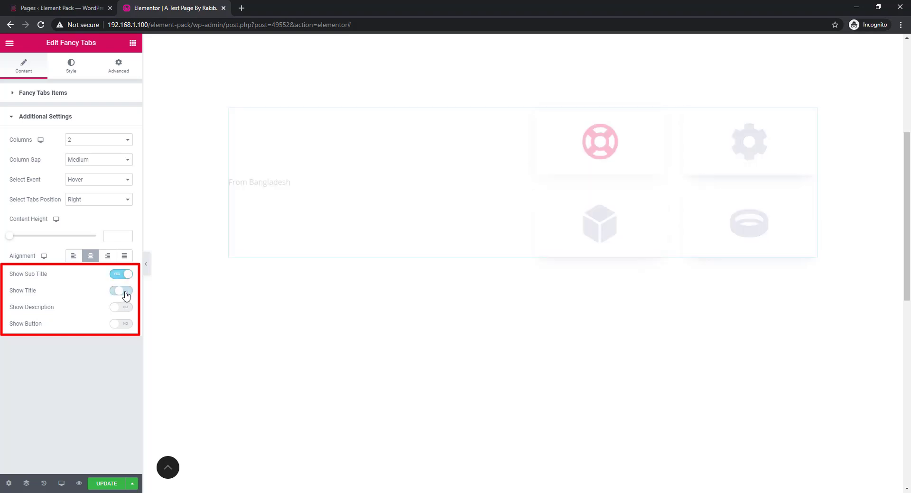
{"action": "left_click", "coordinate": [126, 309]}
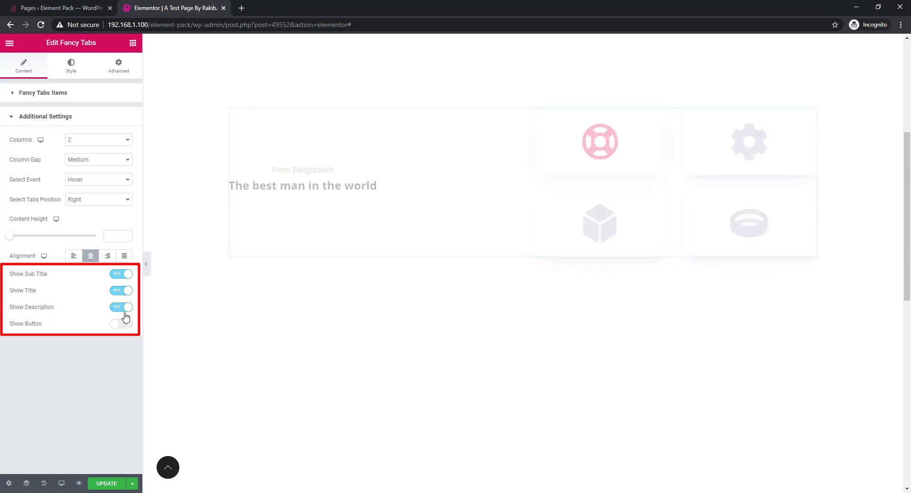
{"action": "left_click", "coordinate": [130, 326]}
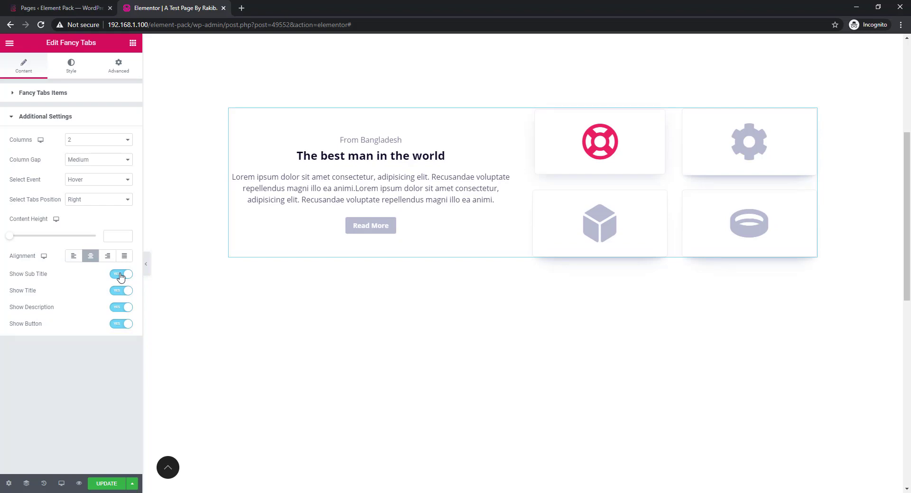
{"action": "left_click", "coordinate": [71, 66]}
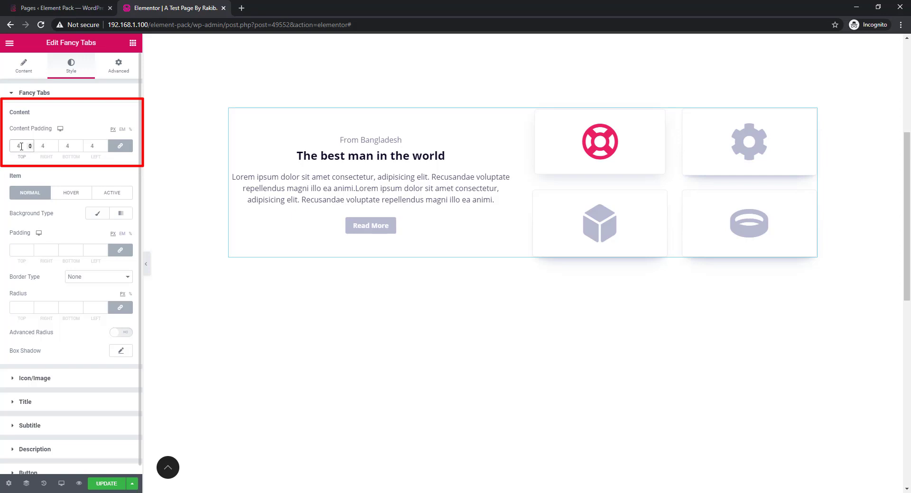
Enter 40 in the linked Content Padding fields and preview the gear and cube tabs.
{"action": "type", "text": "0"}
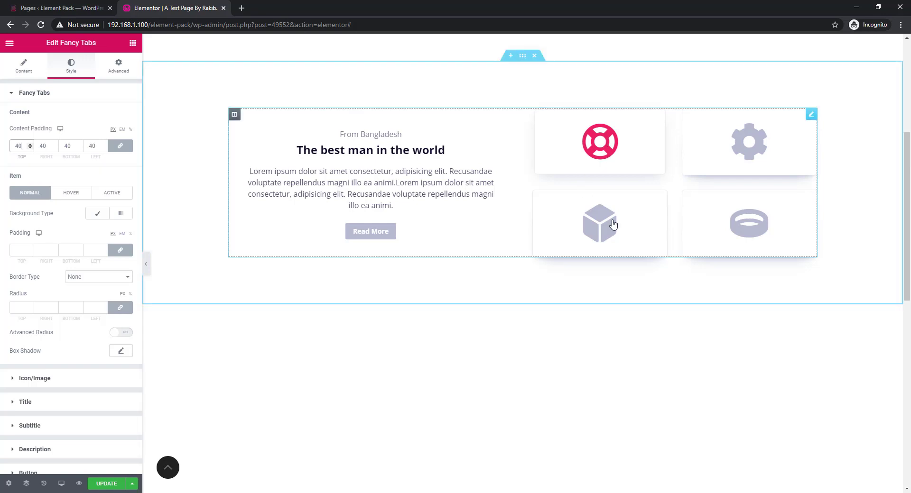
{"action": "left_click", "coordinate": [724, 143]}
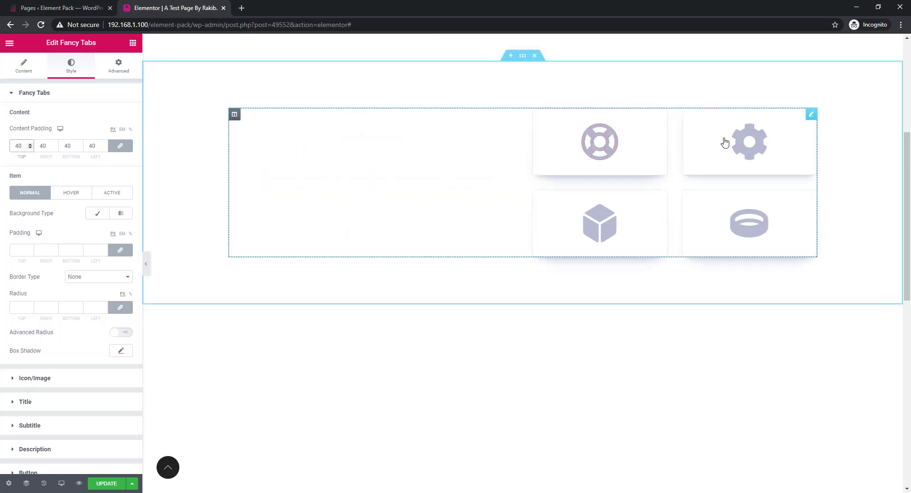
{"action": "left_click", "coordinate": [654, 246]}
{"action": "left_click", "coordinate": [18, 248]}
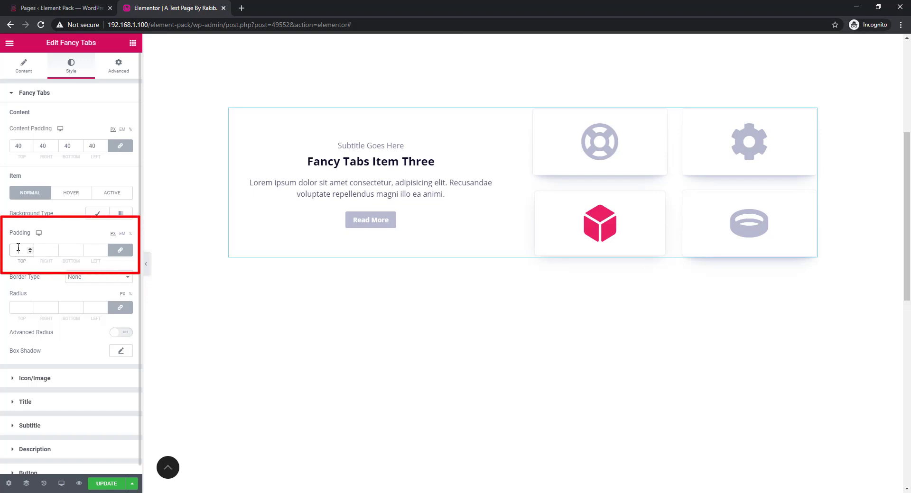
Set the linked tab item Padding to 50 on all sides.
{"action": "type", "text": "501"}
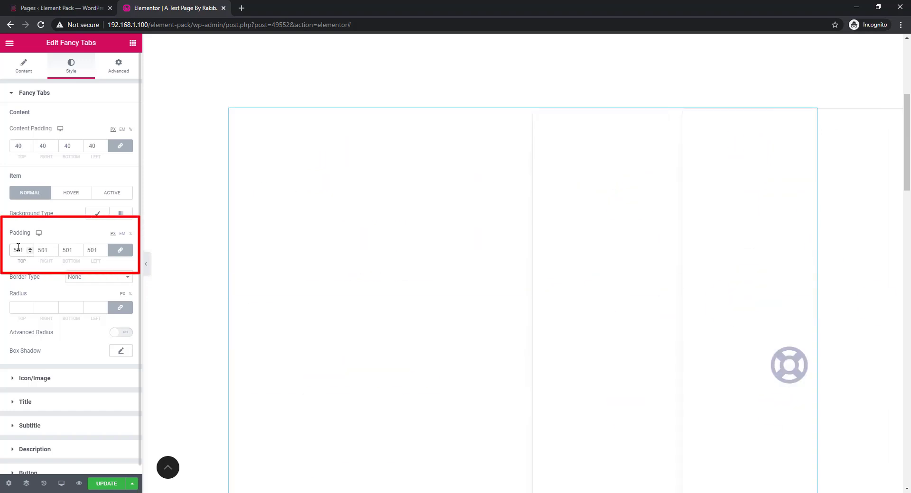
{"action": "key", "text": "BackSpace"}
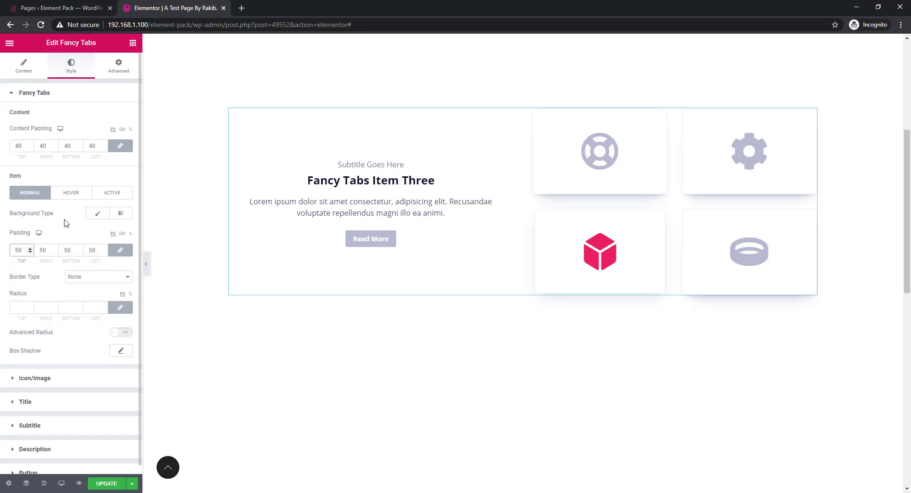
Try a plain salmon pink classic background colour for the tabs.
{"action": "left_click", "coordinate": [99, 218]}
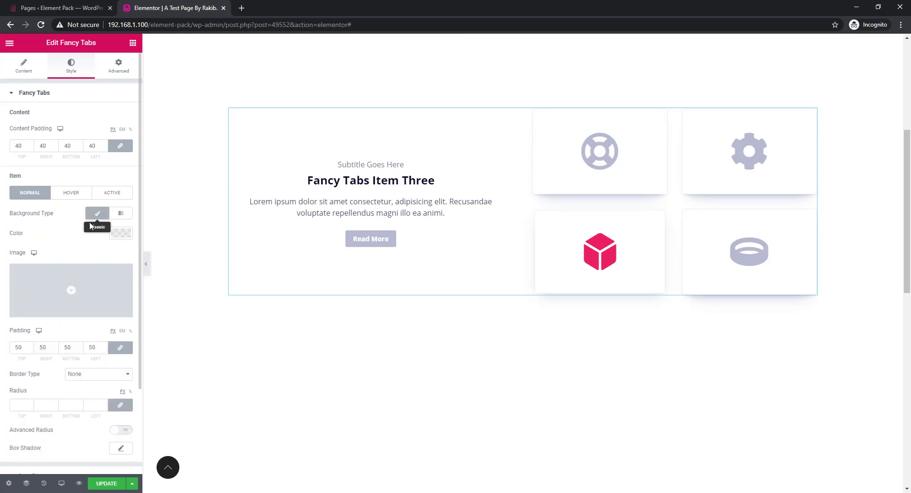
{"action": "left_click", "coordinate": [113, 235]}
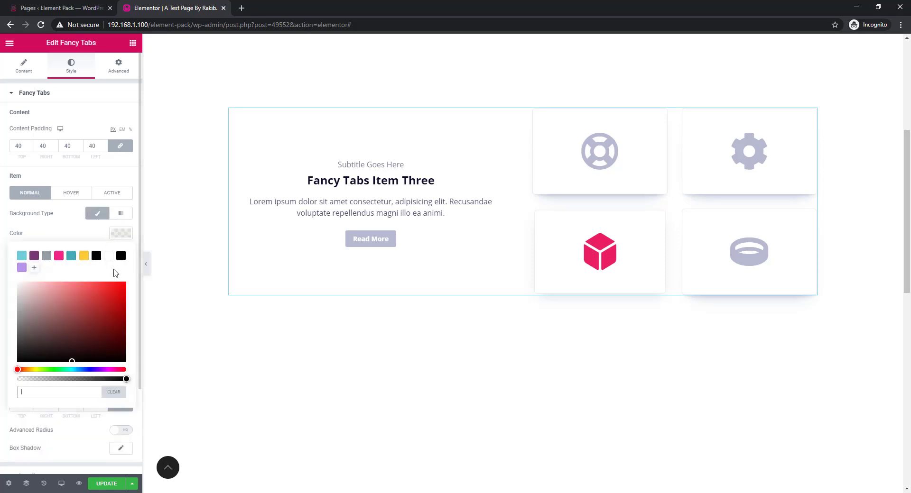
{"action": "left_click_drag", "start_coordinate": [81, 292], "coordinate": [47, 286]}
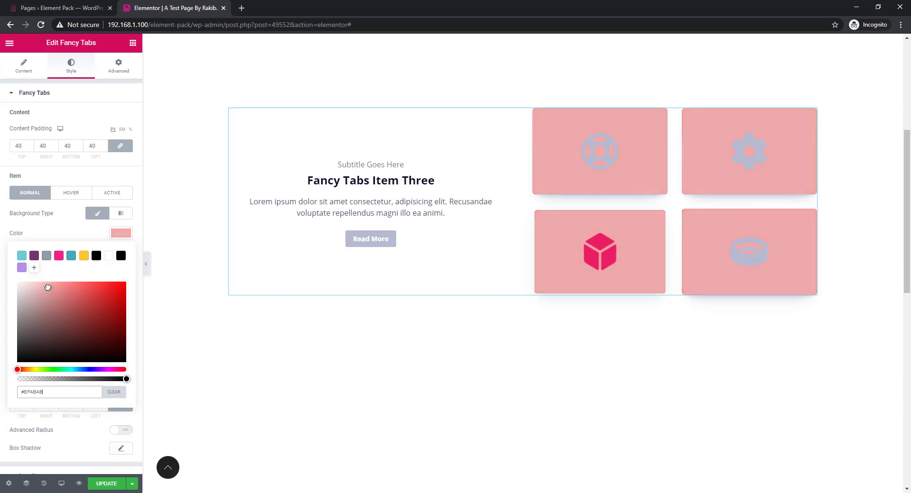
{"action": "left_click", "coordinate": [68, 236]}
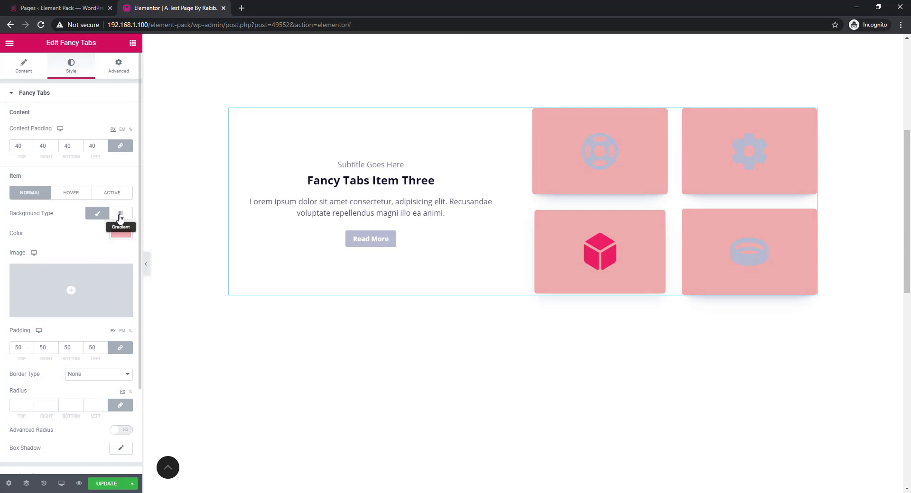
Switch the tab background to a gradient with golden yellow (#E9BC44) as the first colour.
{"action": "left_click", "coordinate": [120, 218]}
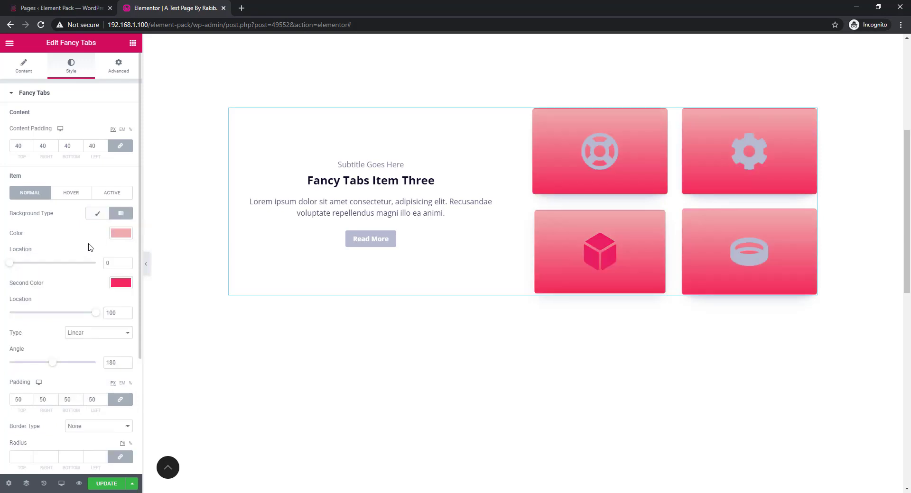
{"action": "left_click", "coordinate": [119, 234]}
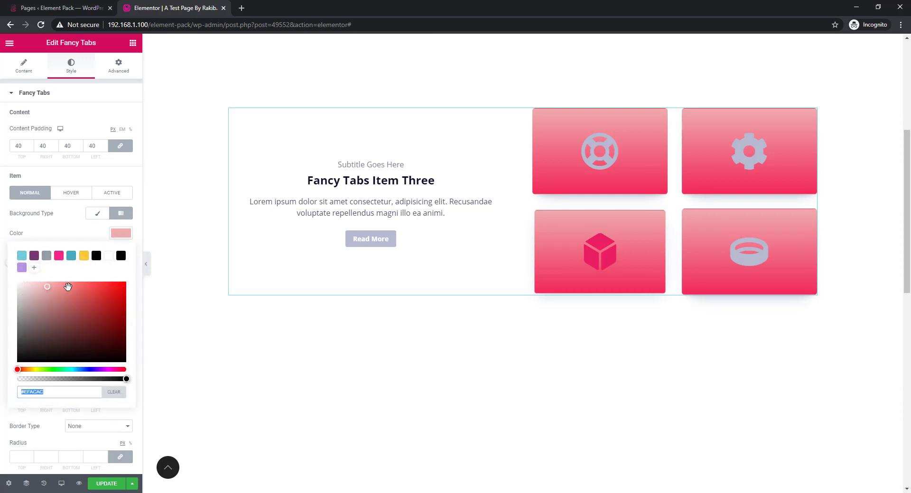
{"action": "left_click_drag", "start_coordinate": [68, 289], "coordinate": [76, 288]}
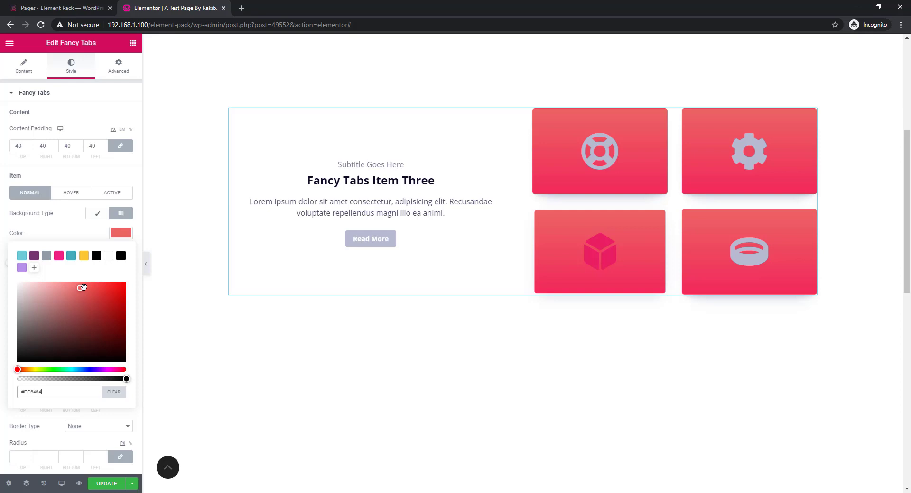
{"action": "left_click_drag", "start_coordinate": [84, 287], "coordinate": [86, 287]}
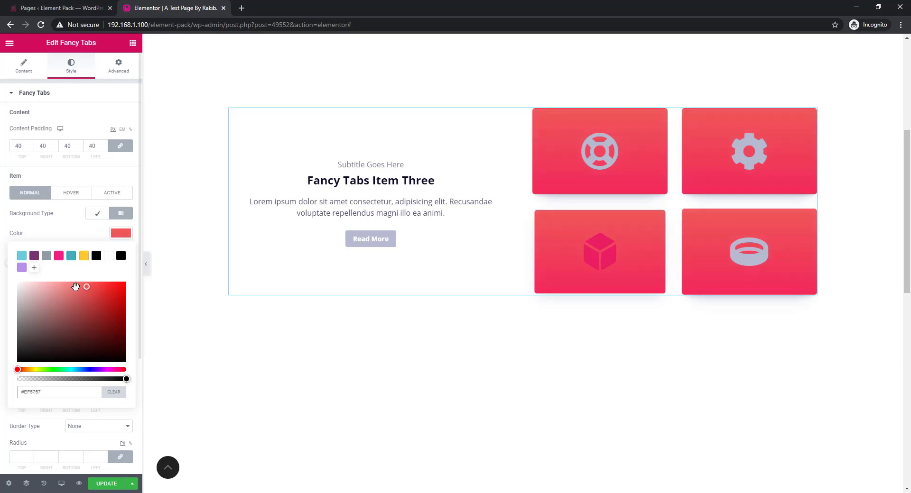
{"action": "left_click", "coordinate": [84, 258]}
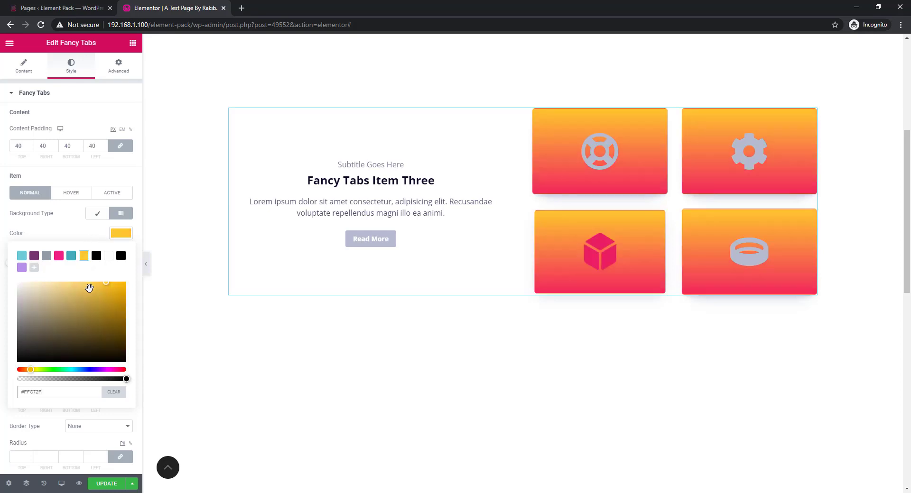
{"action": "left_click", "coordinate": [95, 289]}
{"action": "left_click_drag", "start_coordinate": [91, 290], "coordinate": [82, 290]}
{"action": "left_click", "coordinate": [79, 234]}
Set the gradient's Second Color to dark teal (#0F292D).
{"action": "left_click", "coordinate": [115, 284]}
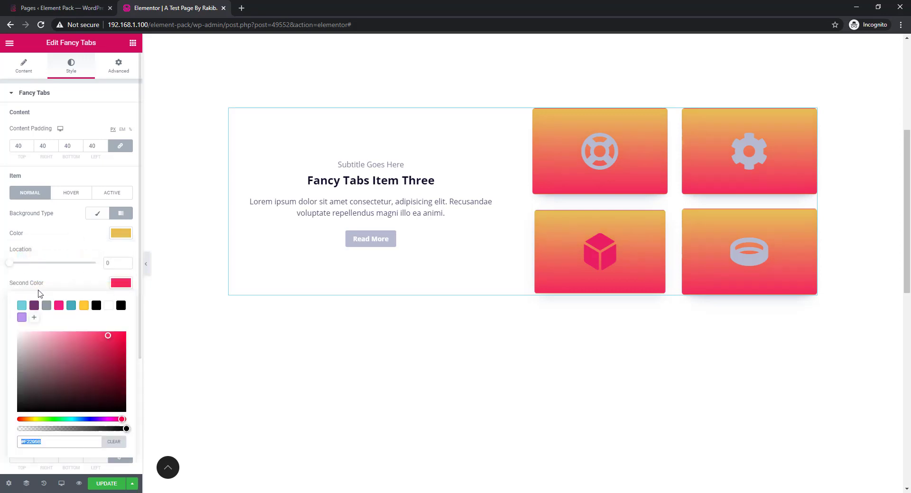
{"action": "left_click", "coordinate": [92, 346]}
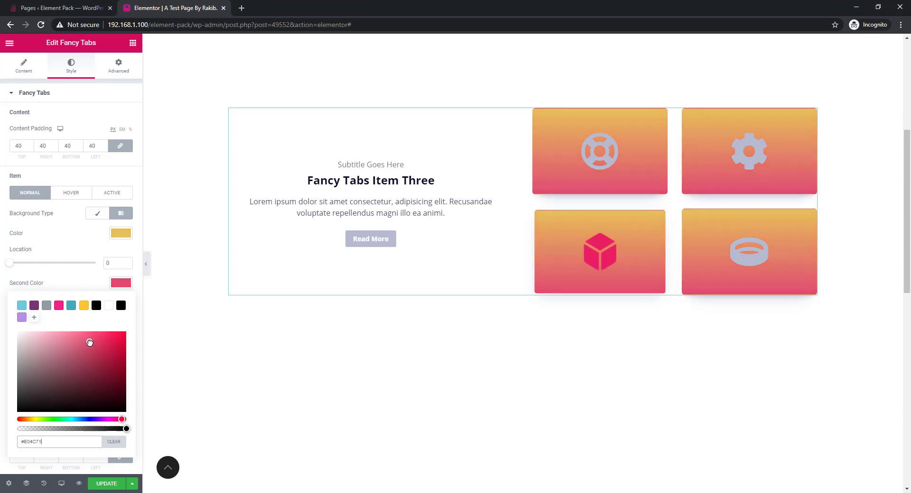
{"action": "left_click", "coordinate": [71, 306]}
{"action": "left_click", "coordinate": [90, 399]}
{"action": "left_click", "coordinate": [79, 289]}
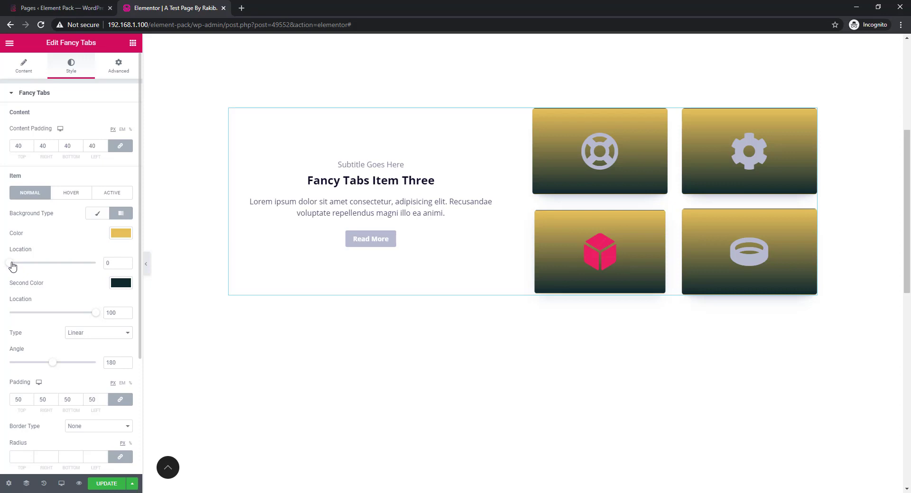
Move the yellow gradient stop to 13 and set the gradient angle to 190°.
{"action": "mouse_move", "coordinate": [12, 267]}
{"action": "left_mouse_down"}
{"action": "mouse_move", "coordinate": [63, 264]}
{"action": "mouse_move", "coordinate": [22, 265]}
{"action": "left_mouse_up"}
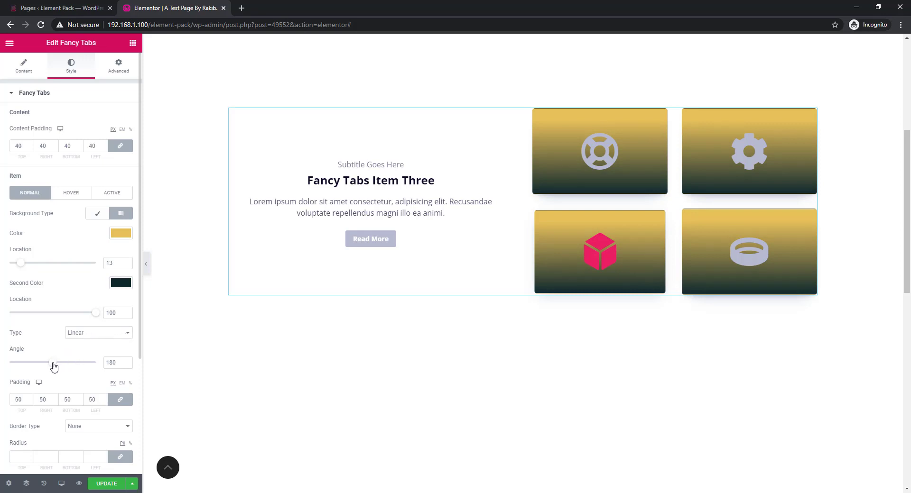
{"action": "mouse_move", "coordinate": [53, 364]}
{"action": "left_mouse_down"}
{"action": "mouse_move", "coordinate": [30, 366]}
{"action": "mouse_move", "coordinate": [57, 360]}
{"action": "left_mouse_up"}
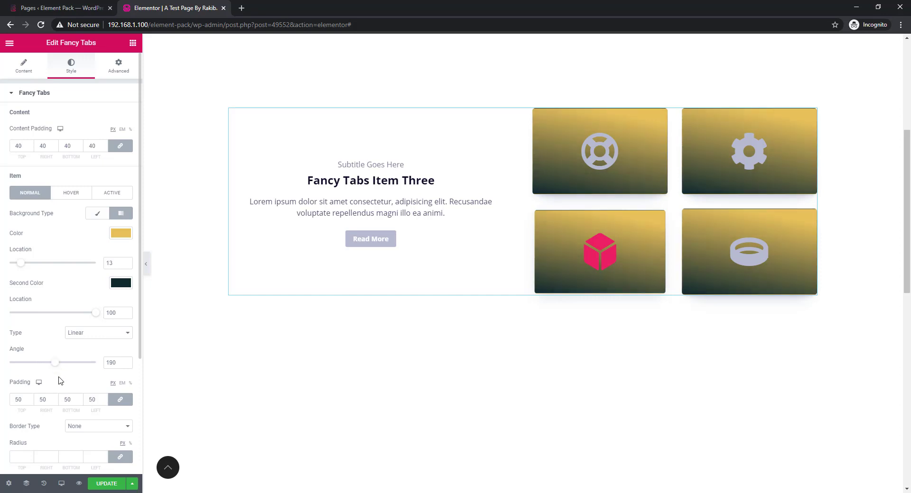
{"action": "scroll", "coordinate": [53, 401], "scroll_direction": "down", "scroll_amount": 3}
{"action": "left_click", "coordinate": [124, 269]}
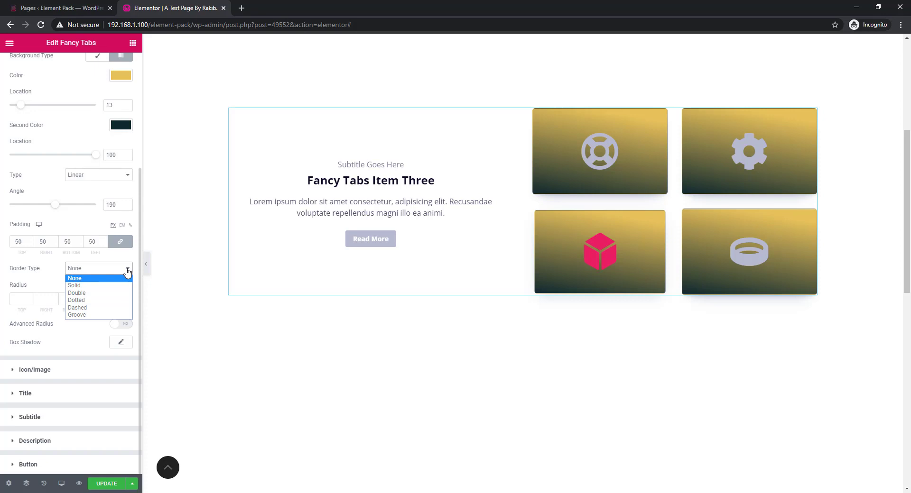
Make the tab item borders dashed with a width of 4.
{"action": "left_click", "coordinate": [77, 308]}
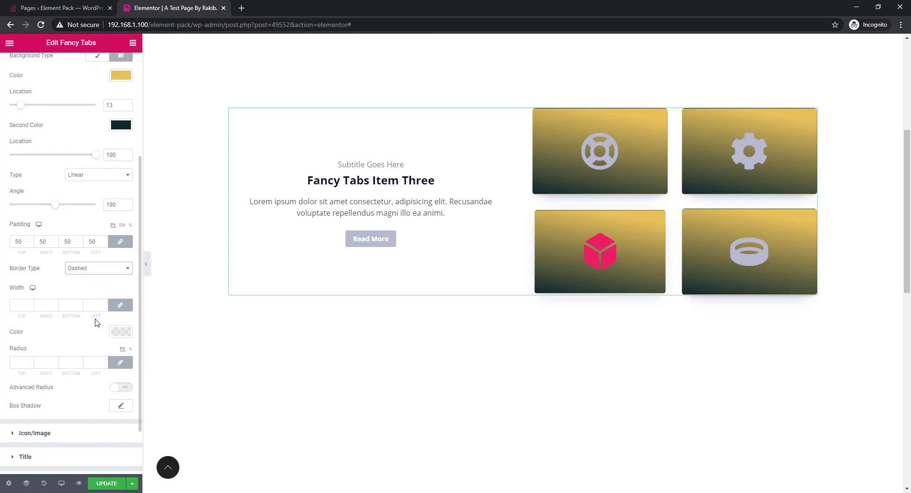
{"action": "left_click", "coordinate": [112, 331]}
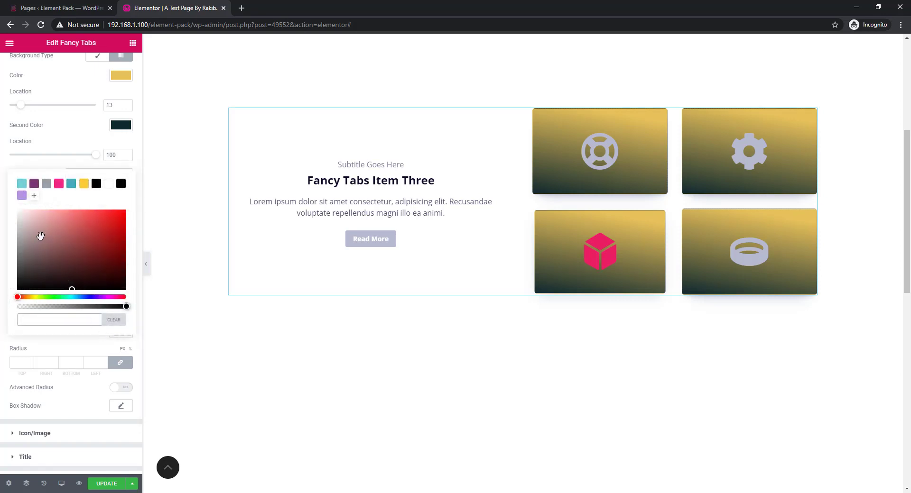
{"action": "left_click", "coordinate": [16, 220]}
{"action": "mouse_move", "coordinate": [17, 221]}
{"action": "left_mouse_down"}
{"action": "mouse_move", "coordinate": [91, 216]}
{"action": "mouse_move", "coordinate": [107, 242]}
{"action": "mouse_move", "coordinate": [123, 229]}
{"action": "left_mouse_up"}
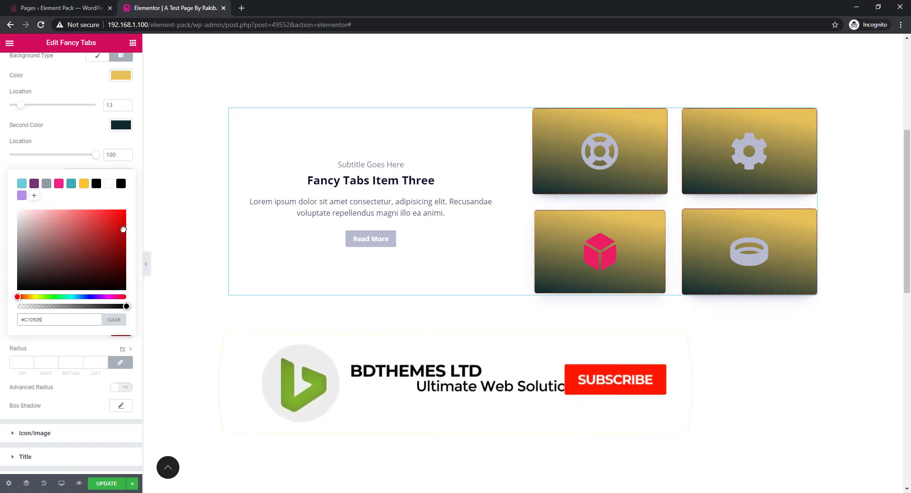
{"action": "left_click", "coordinate": [37, 349]}
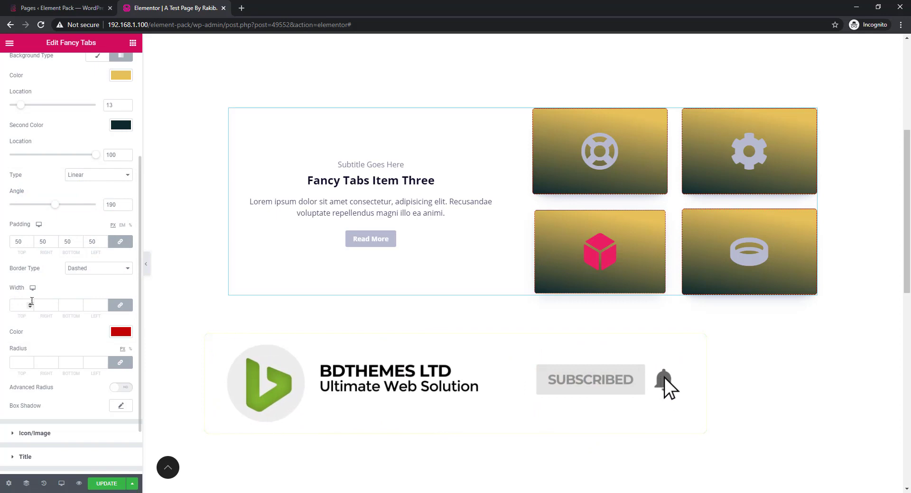
{"action": "left_click", "coordinate": [20, 306]}
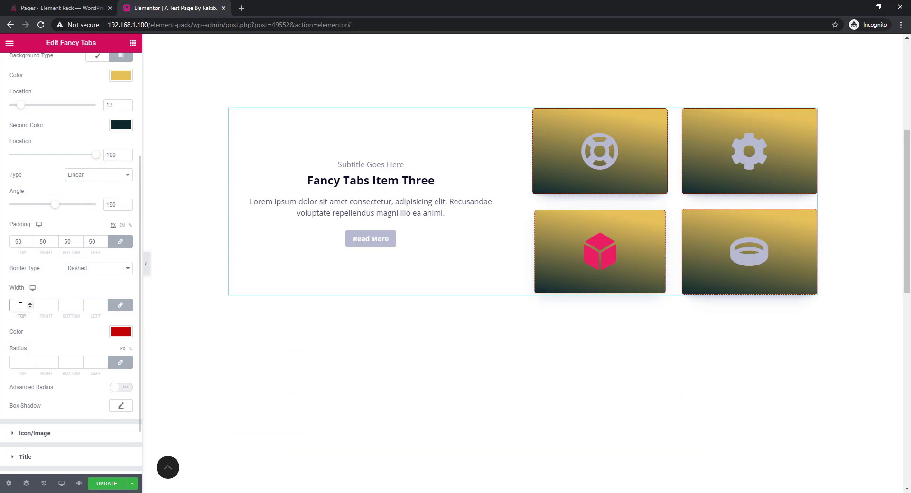
{"action": "type", "text": "4"}
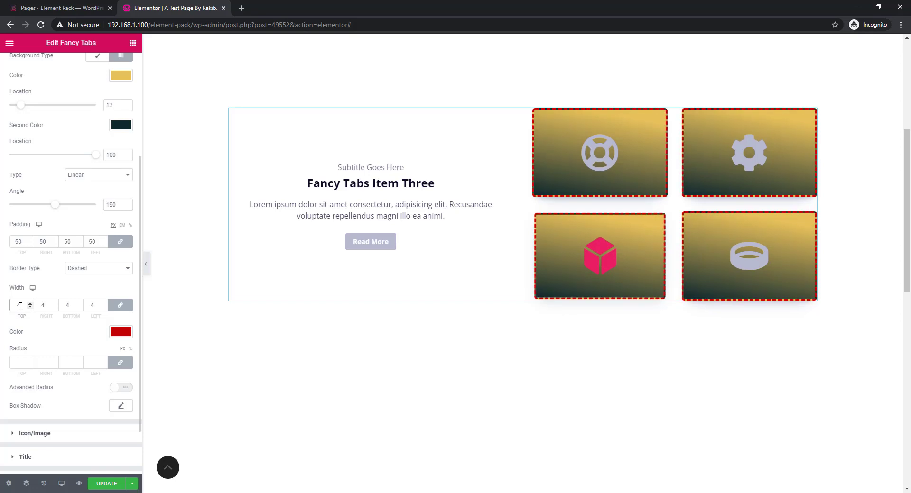
Change the border colour to dark teal #06606D.
{"action": "left_click", "coordinate": [121, 332]}
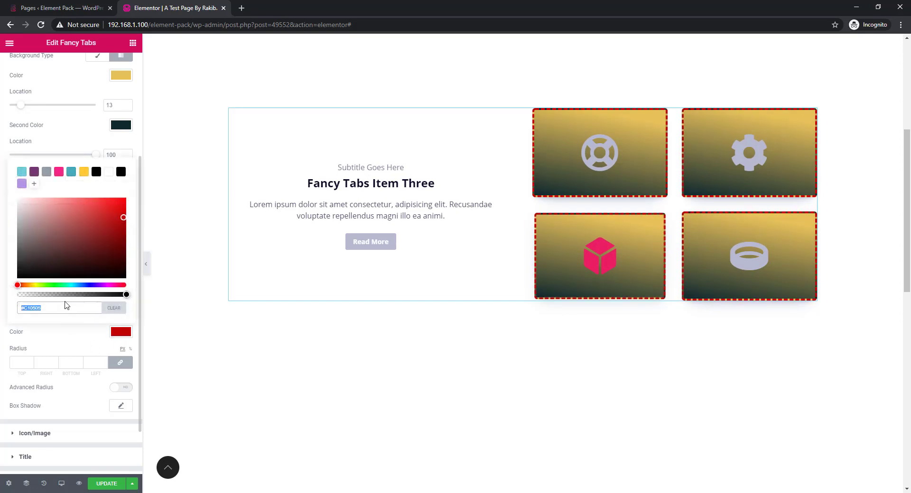
{"action": "left_click", "coordinate": [73, 285]}
{"action": "left_click", "coordinate": [118, 248]}
{"action": "left_click_drag", "start_coordinate": [119, 248], "coordinate": [120, 244]}
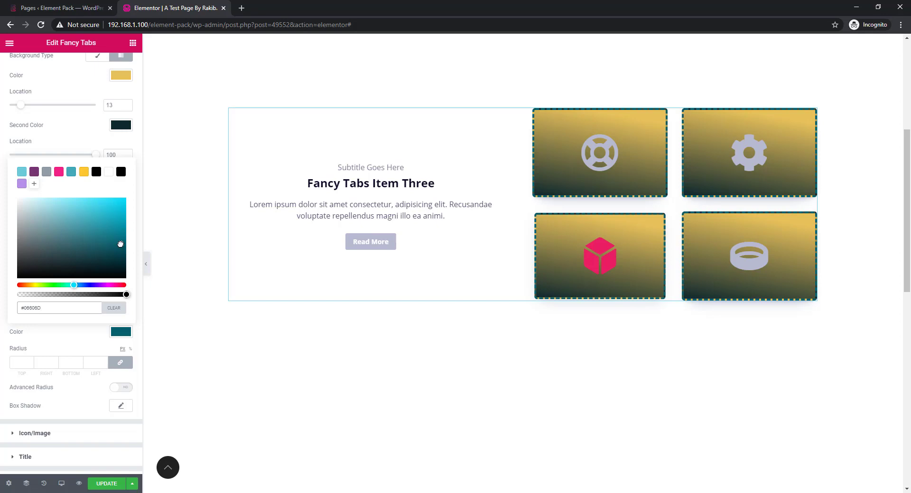
{"action": "left_click", "coordinate": [40, 149]}
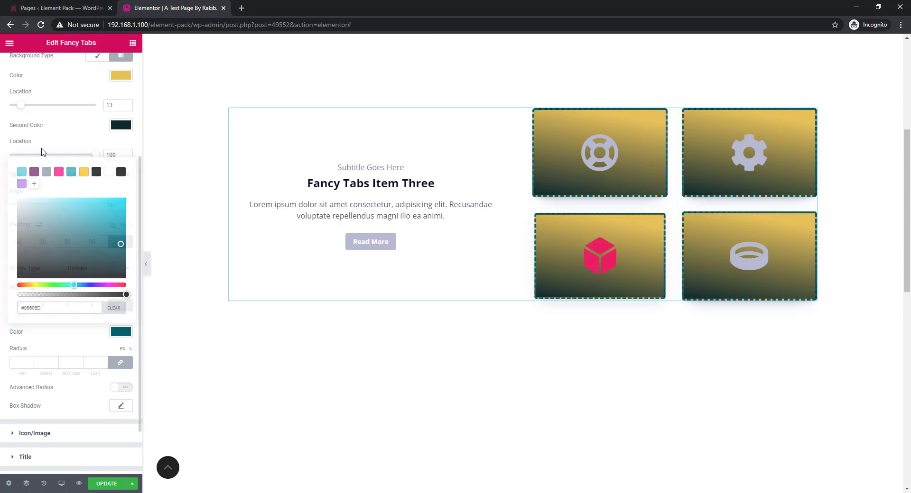
Set a 30 corner radius on the tab items, previewing Advanced Radius before switching it off.
{"action": "left_click", "coordinate": [19, 363]}
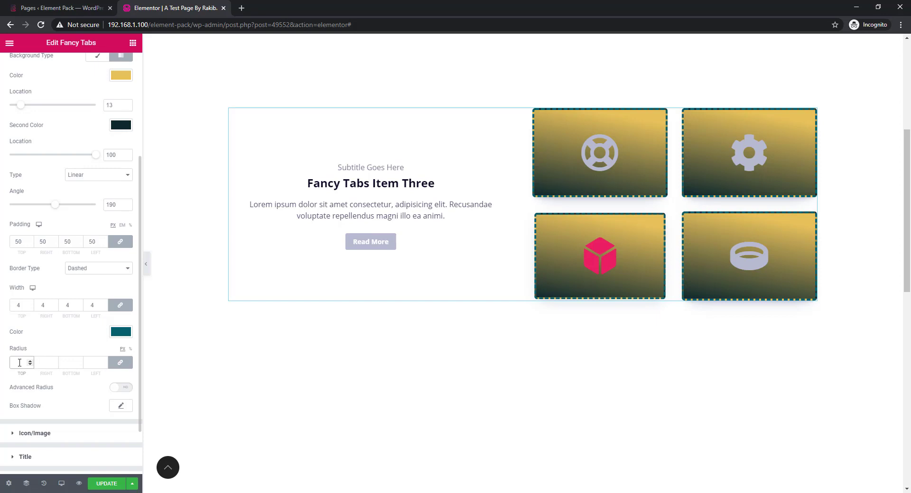
{"action": "type", "text": "30"}
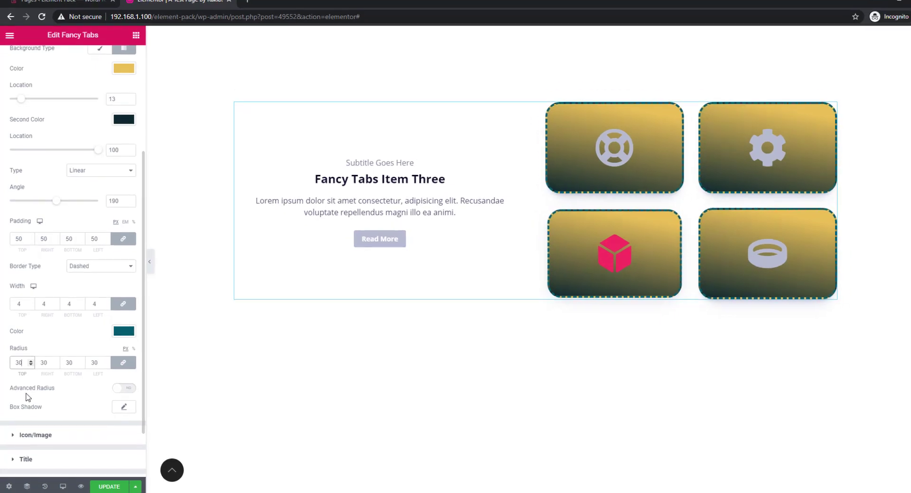
{"action": "left_click", "coordinate": [135, 392]}
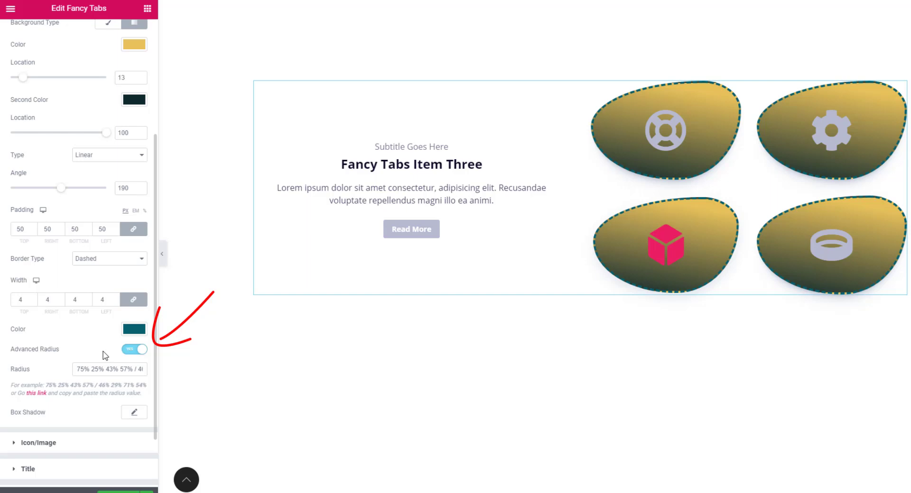
{"action": "scroll", "coordinate": [131, 302], "scroll_direction": "down", "scroll_amount": 1}
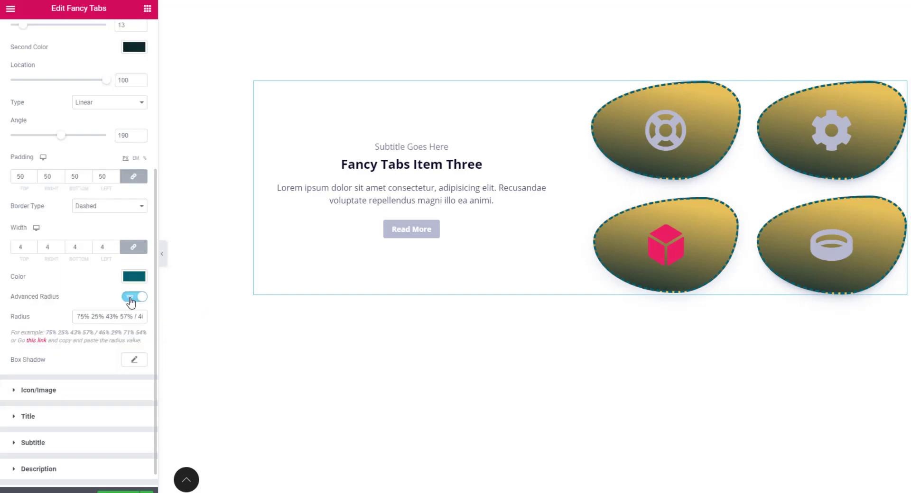
{"action": "left_click", "coordinate": [132, 299]}
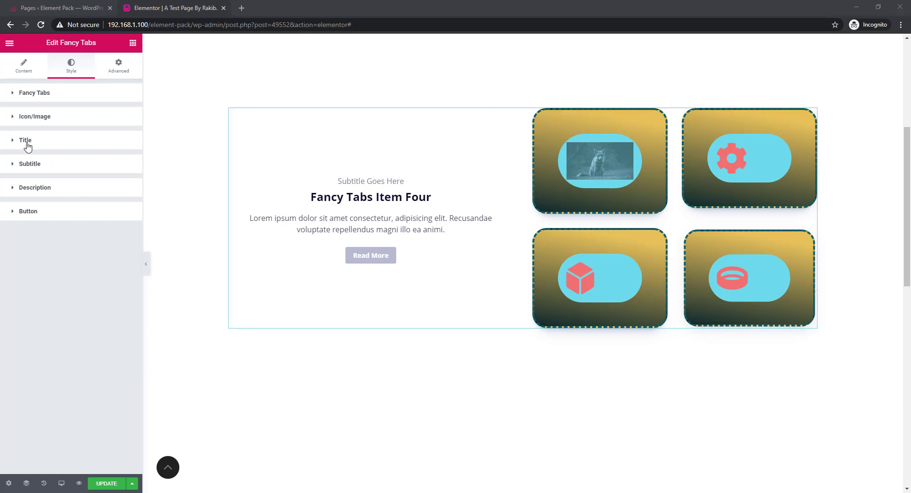
Look through the Title, Subtitle and Description style sections, settling on Title.
{"action": "left_click", "coordinate": [27, 144]}
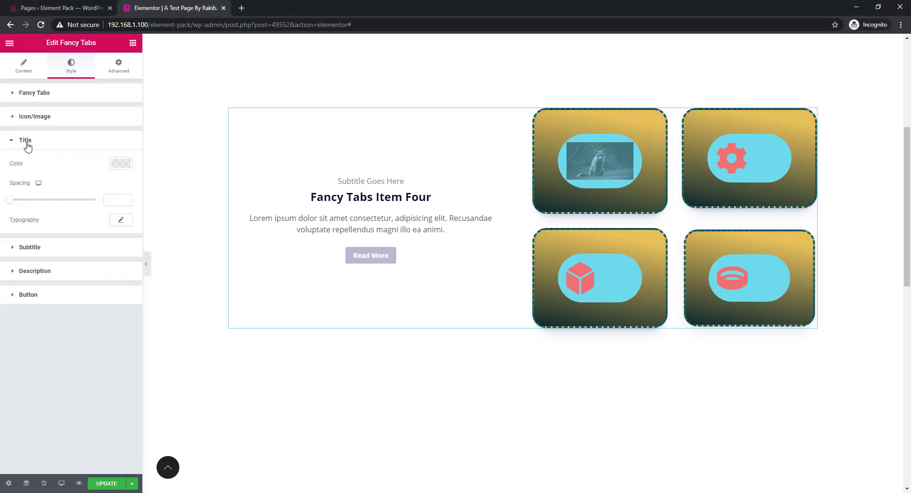
{"action": "left_click", "coordinate": [28, 247]}
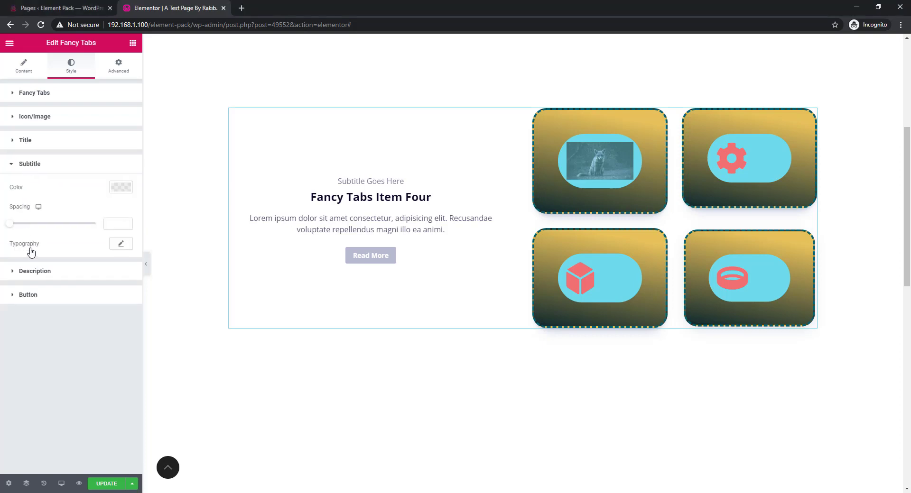
{"action": "left_click", "coordinate": [28, 144]}
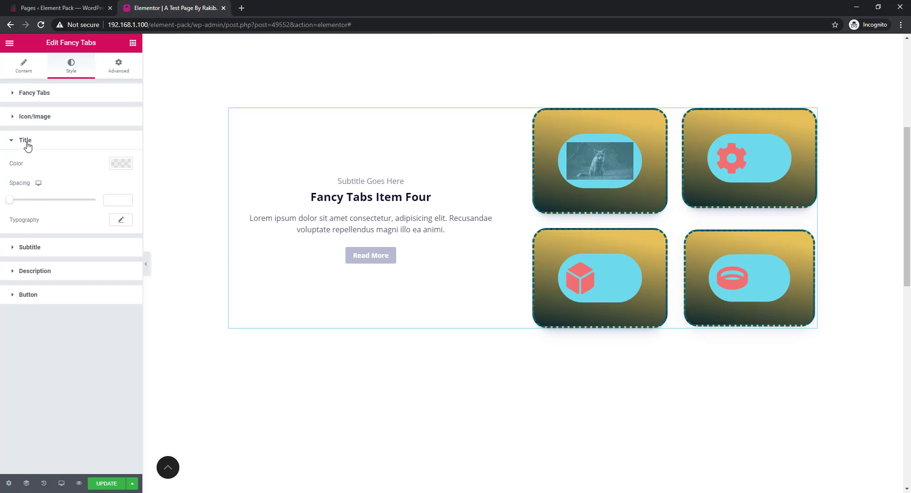
{"action": "left_click", "coordinate": [28, 247]}
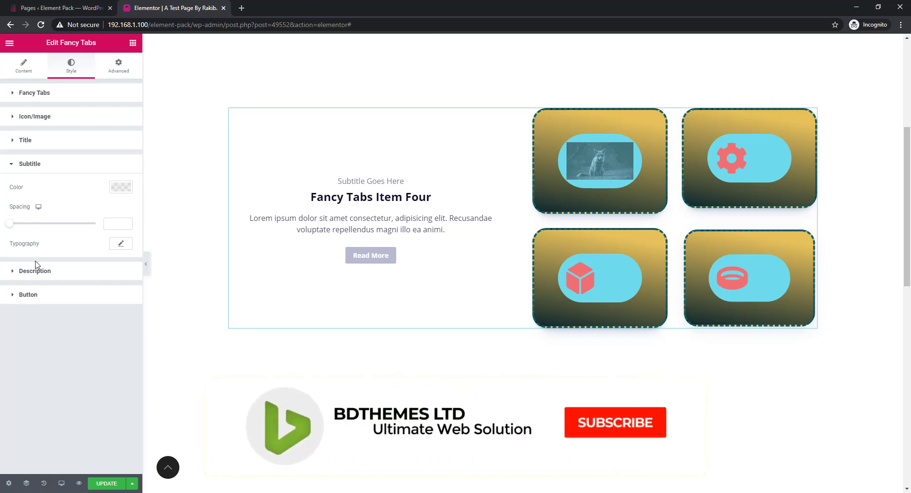
{"action": "left_click", "coordinate": [35, 272]}
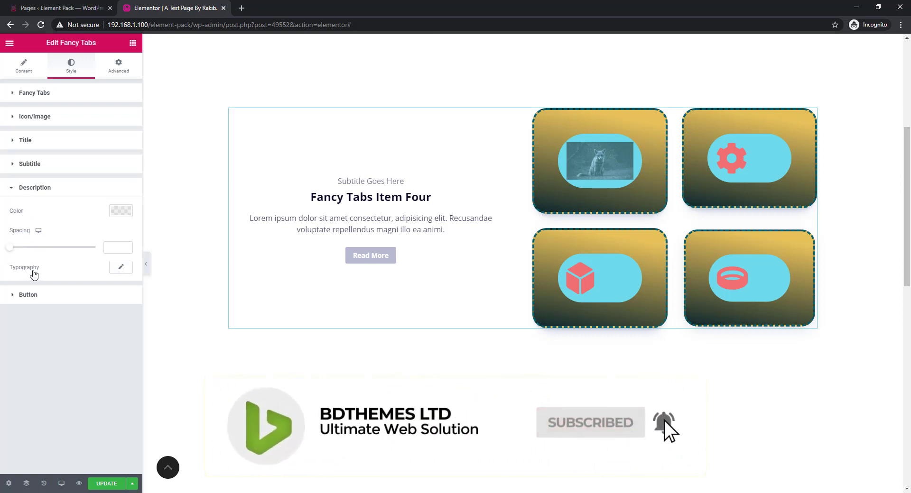
{"action": "left_click", "coordinate": [25, 142]}
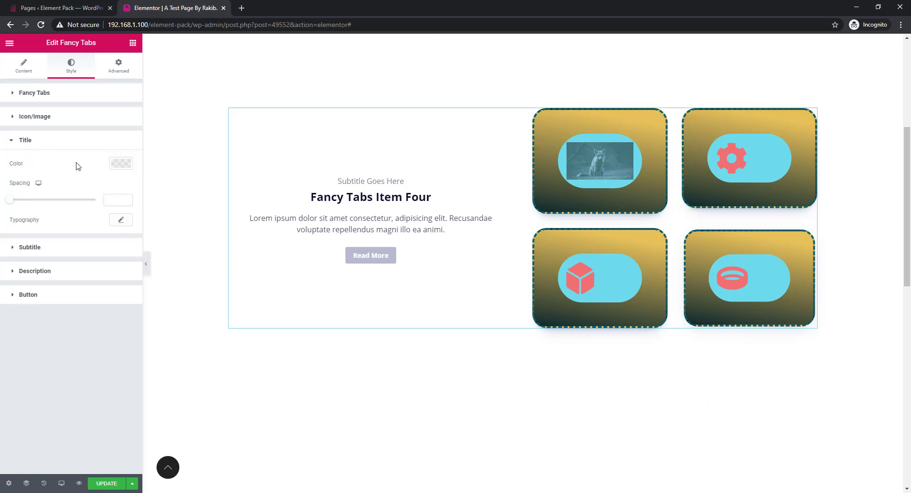
Colour the tab title bright red and set its spacing to 15.
{"action": "left_click", "coordinate": [118, 164]}
{"action": "left_click", "coordinate": [75, 218]}
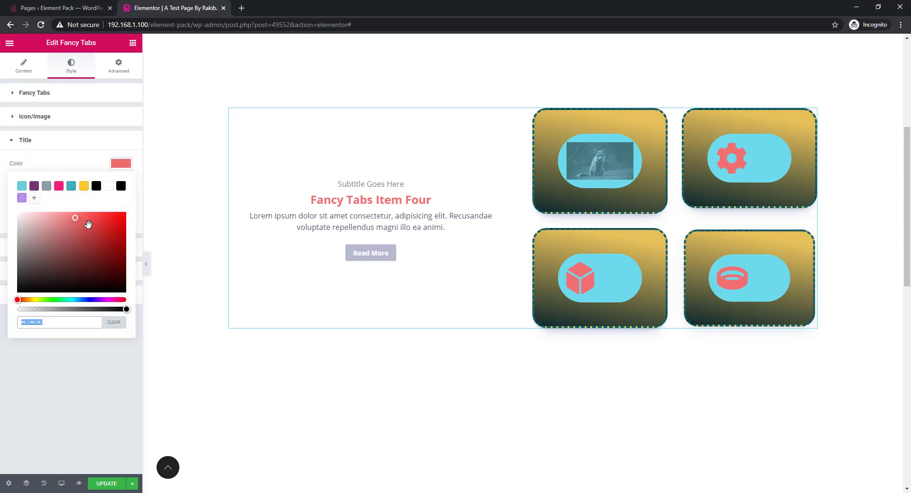
{"action": "left_click_drag", "start_coordinate": [89, 224], "coordinate": [105, 221]}
{"action": "left_click", "coordinate": [90, 172]}
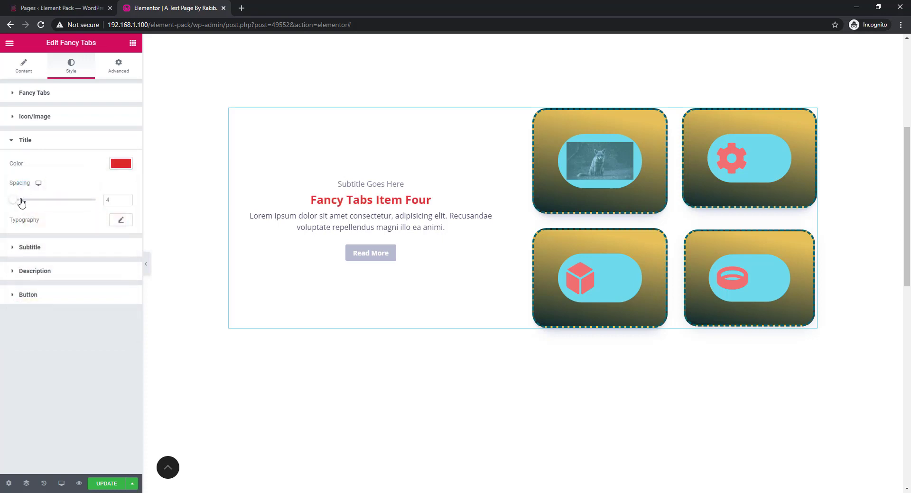
{"action": "left_click_drag", "start_coordinate": [20, 200], "coordinate": [26, 201]}
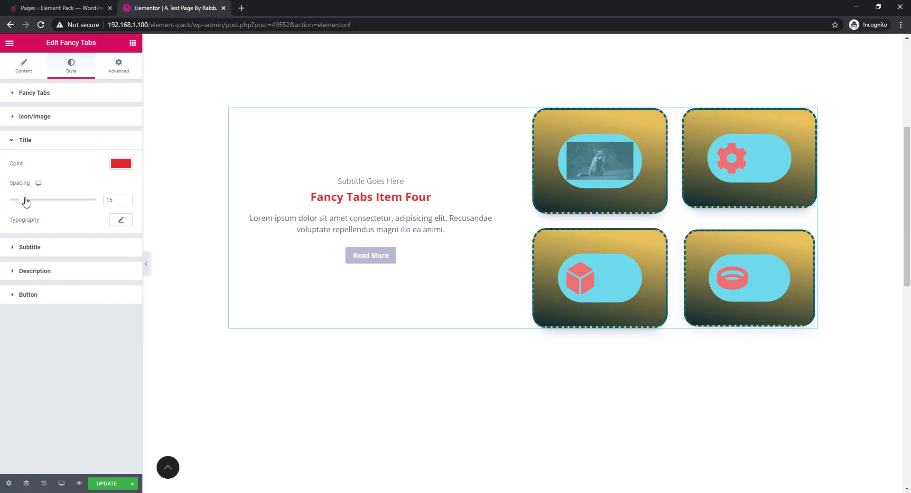
{"action": "mouse_move", "coordinate": [26, 203]}
{"action": "left_mouse_down"}
{"action": "mouse_move", "coordinate": [45, 203]}
{"action": "mouse_move", "coordinate": [24, 201]}
{"action": "left_mouse_up"}
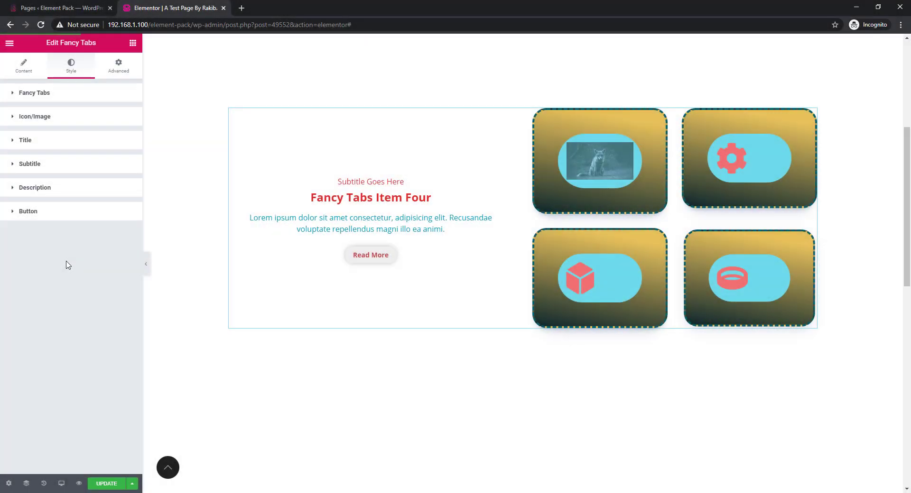